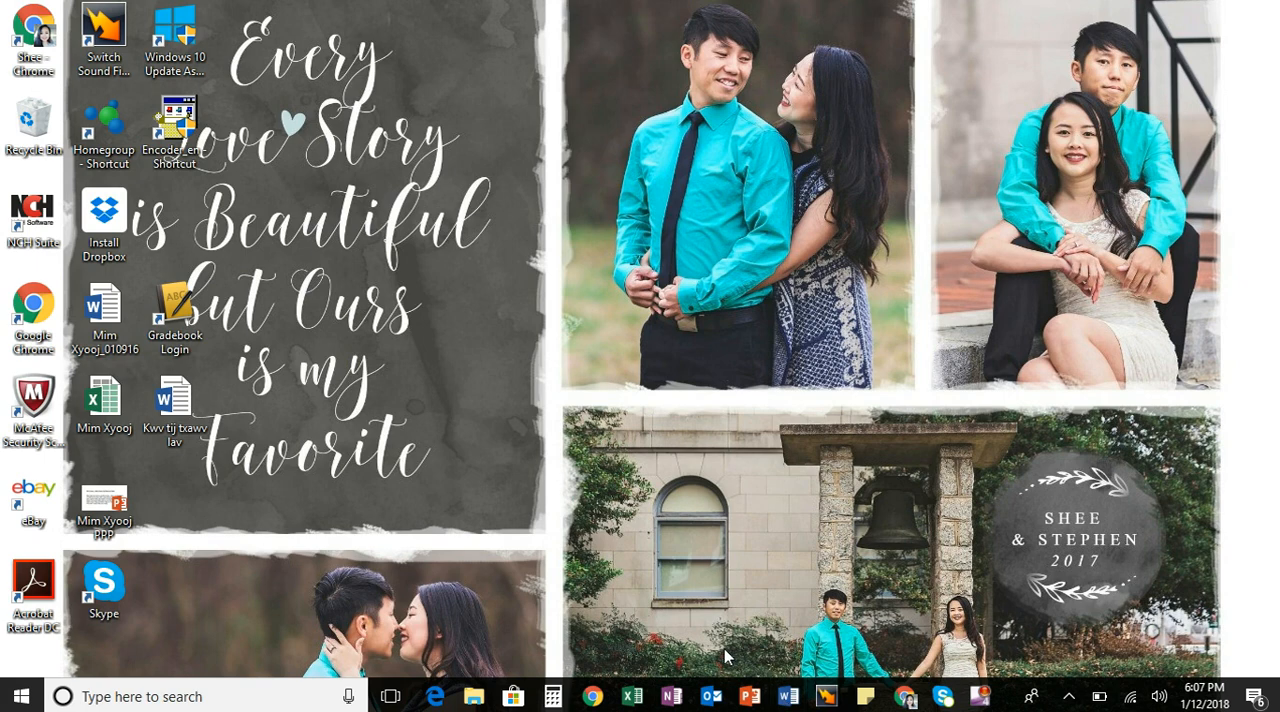
- Switch to OneNote and title the untitled page in the Sample Notebook "Rename"
mouse_move(676, 694)
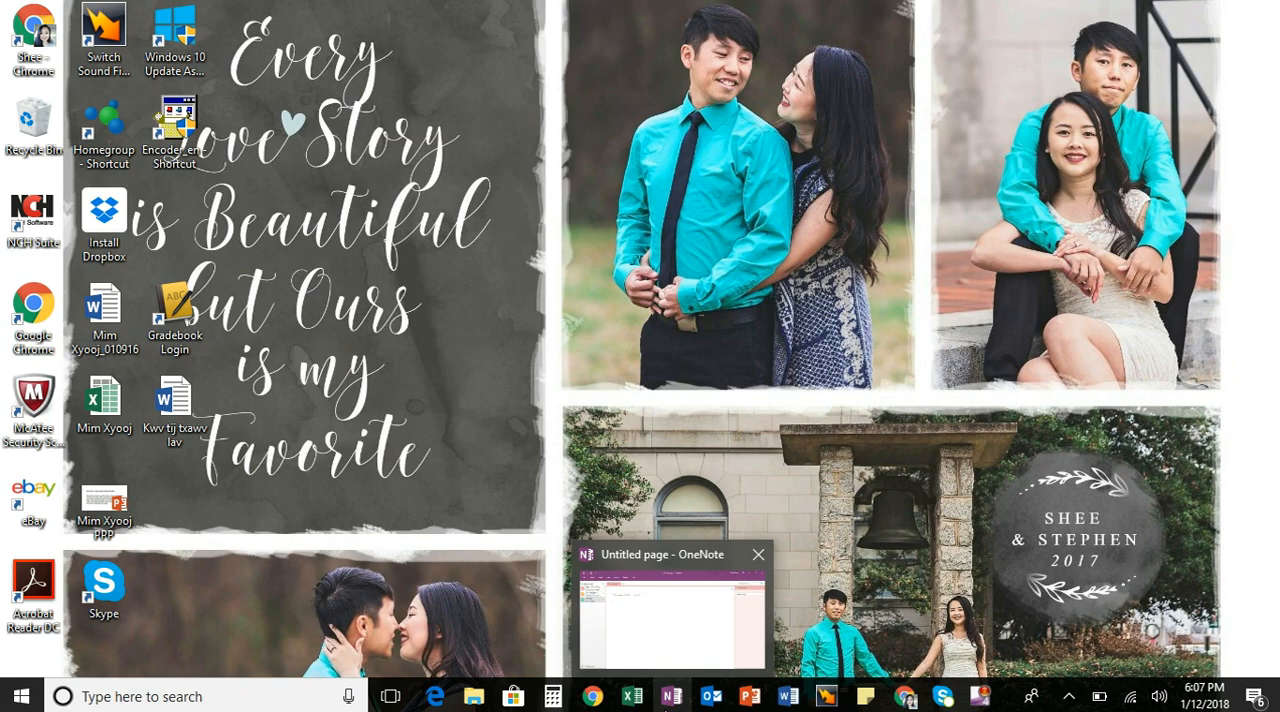
click(670, 697)
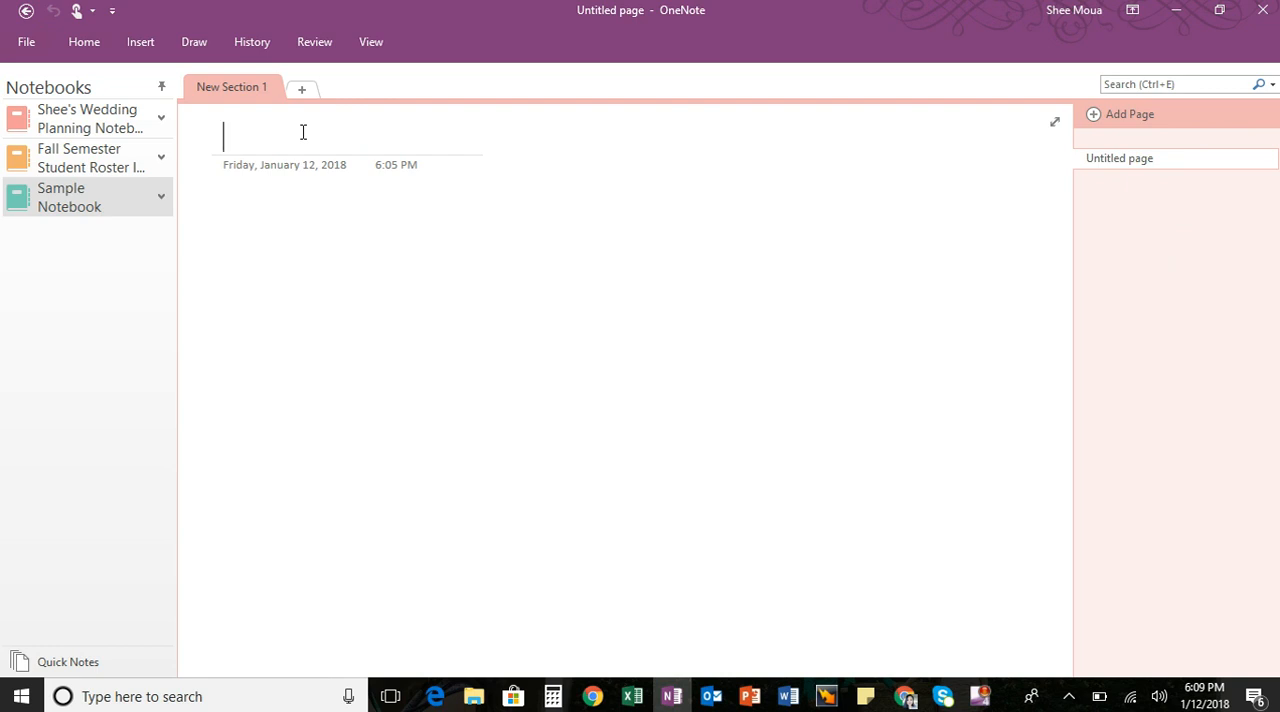
text(Rename)
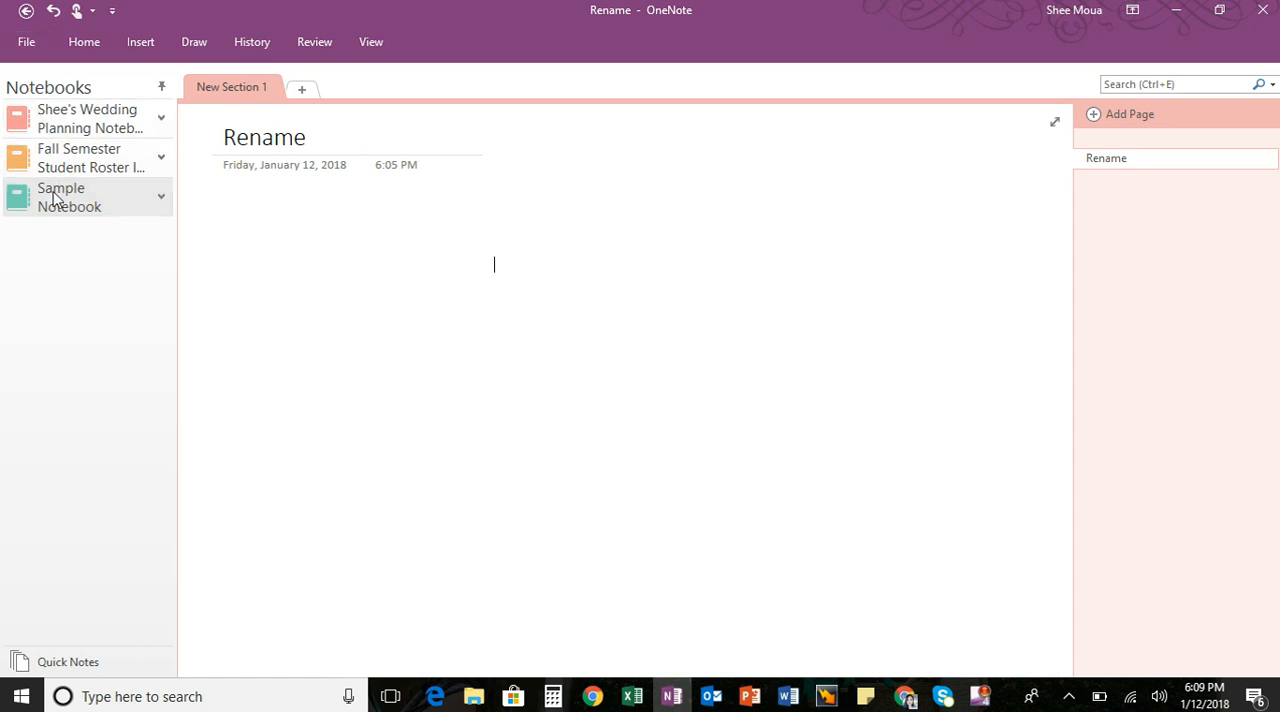
- View the notebook information and the options for sharing the Sample Notebook on the web or network, then return to the page
click(27, 45)
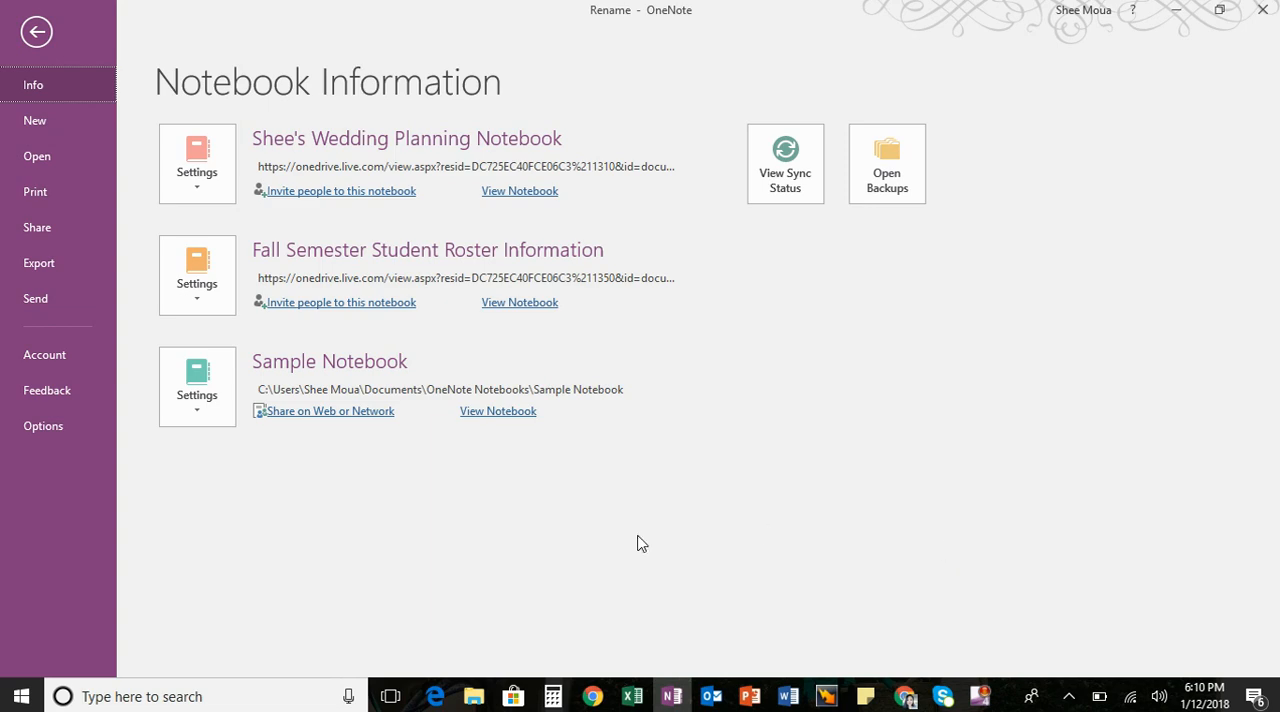
click(340, 418)
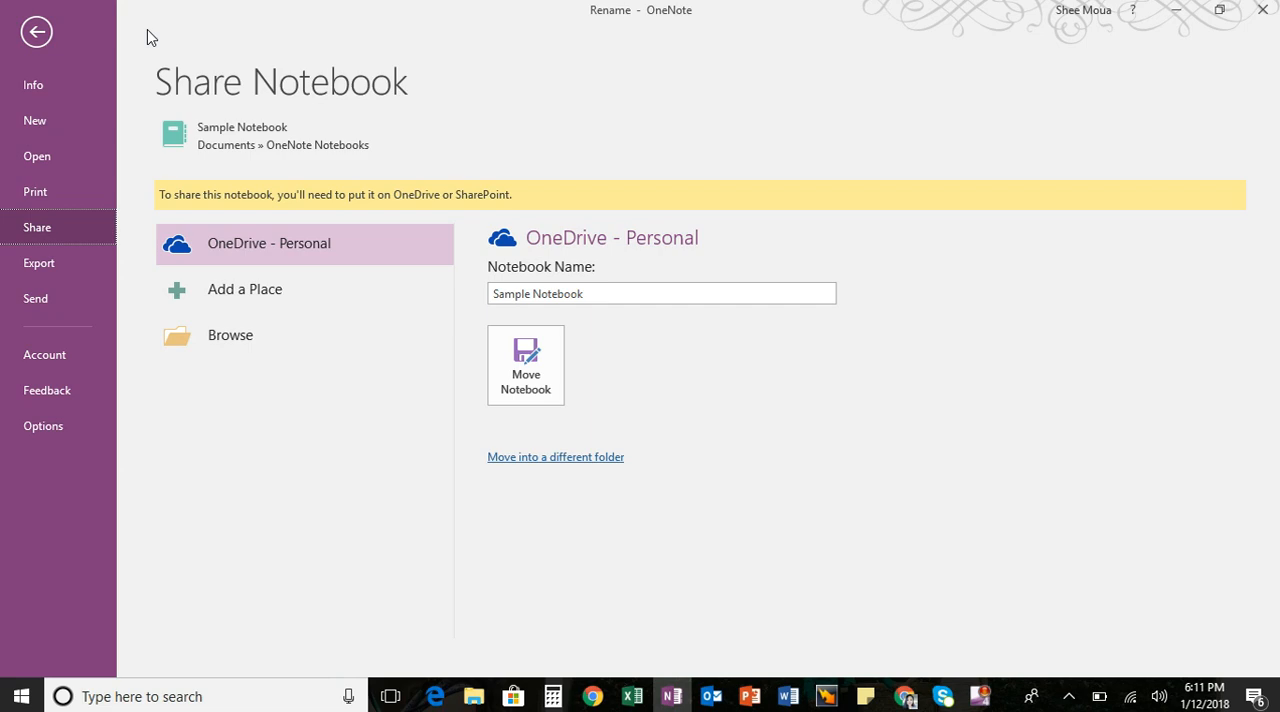
click(38, 32)
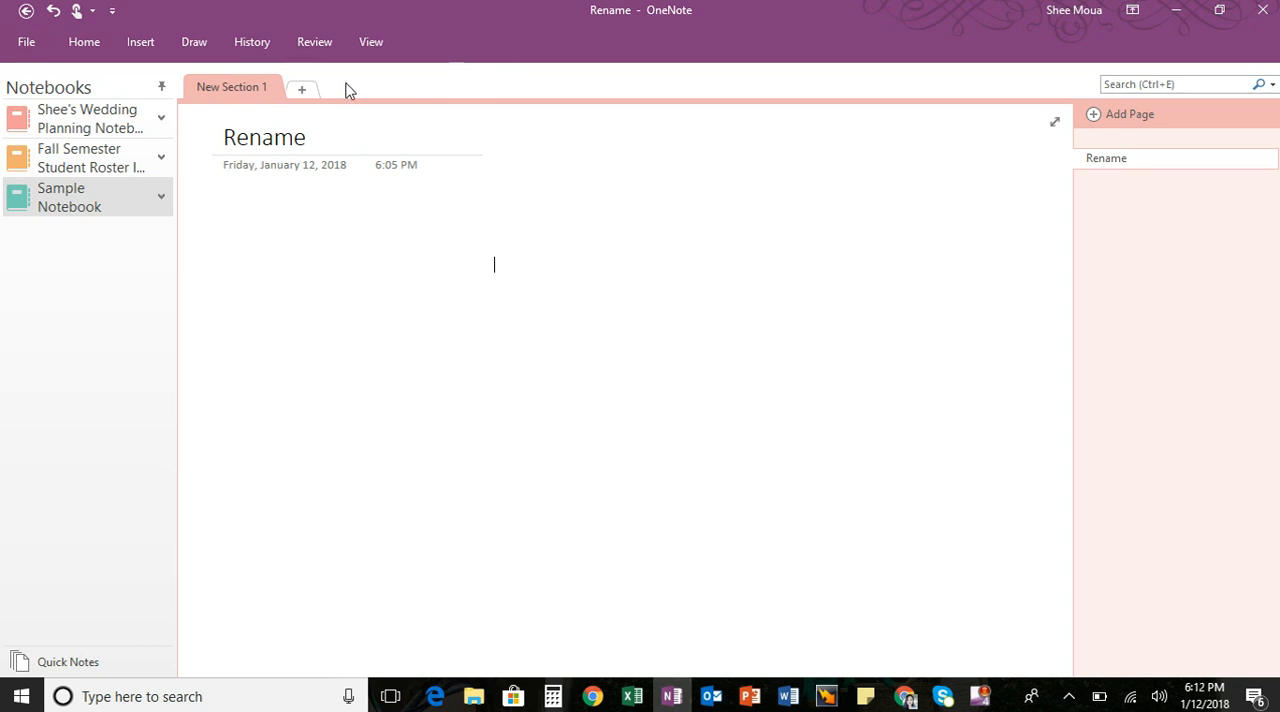
- Open the Wedding Summary section of the wedding planning notebook and view the list of its remaining sections
click(160, 120)
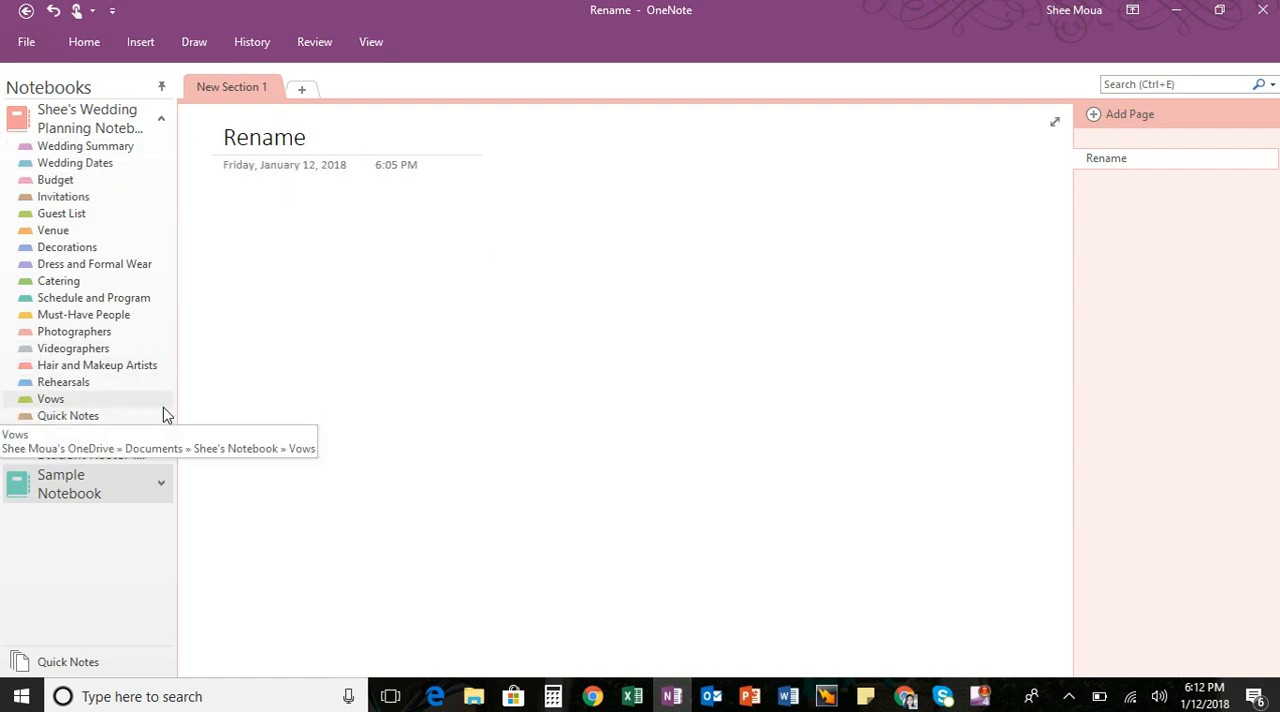
click(138, 152)
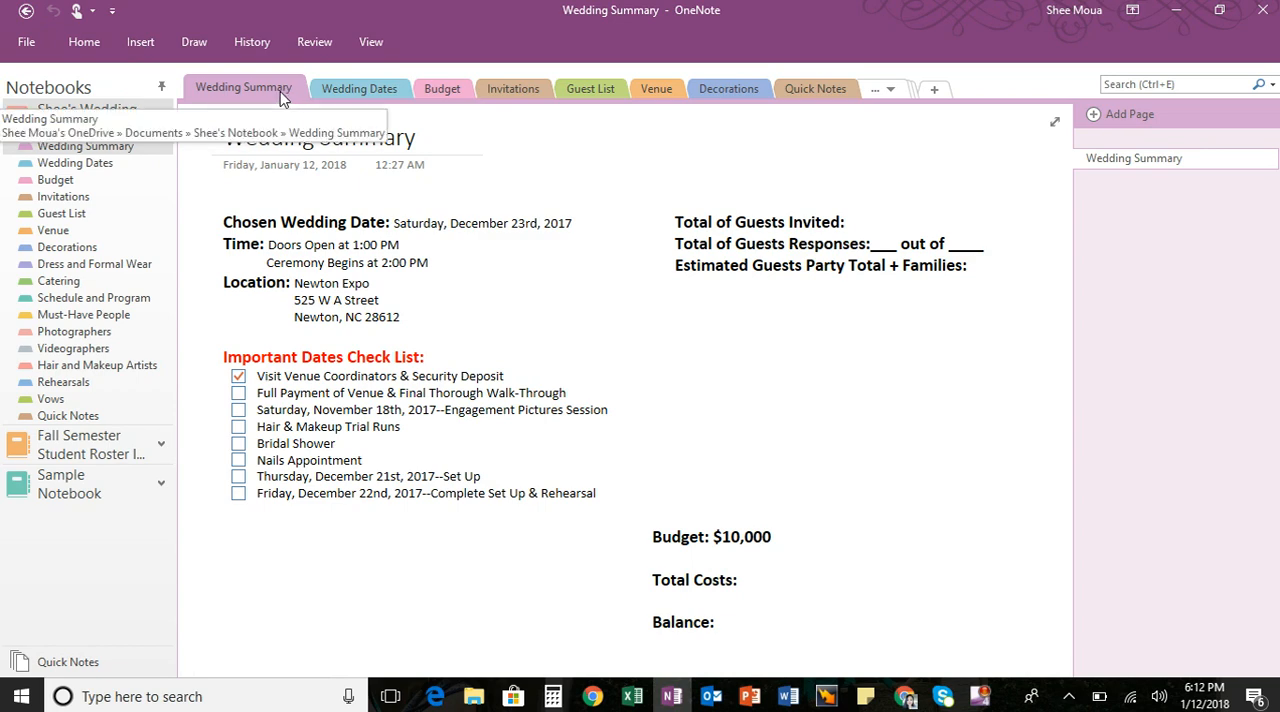
click(893, 94)
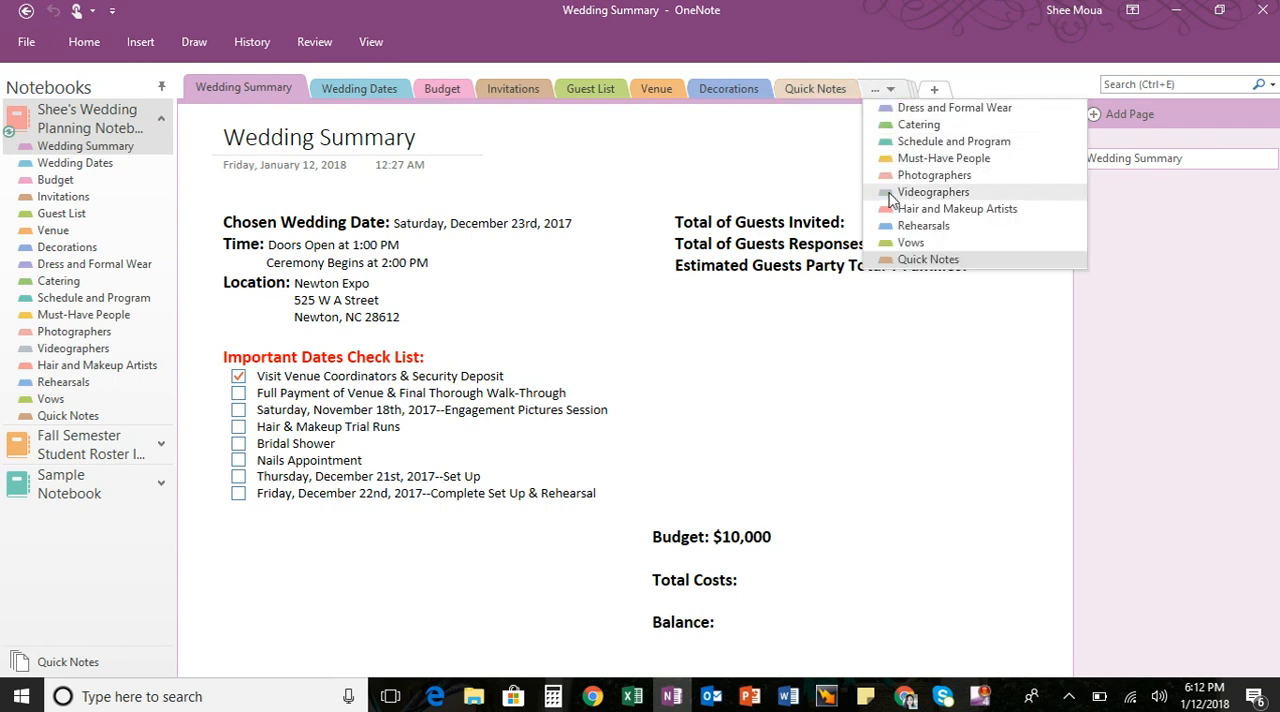
click(893, 70)
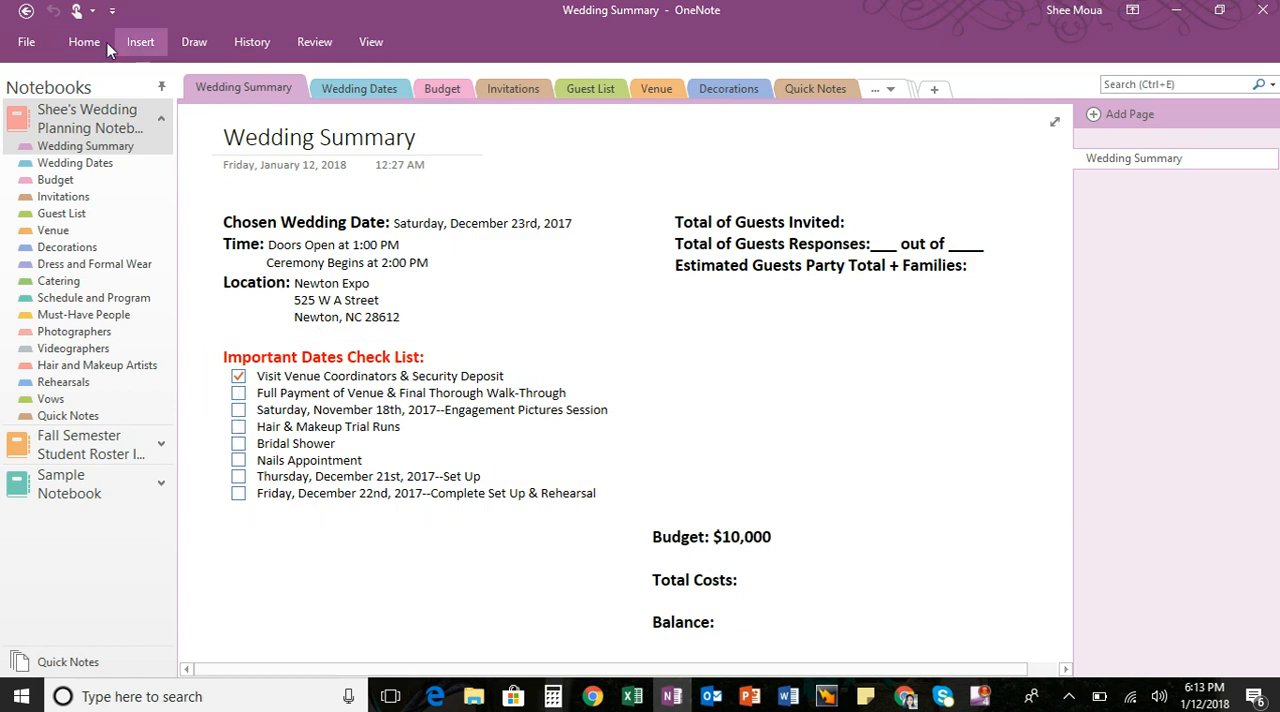
- Try ticking "Full Payment of Venue & Final Thorough Walk-Through" in the Important Dates Check List
click(195, 42)
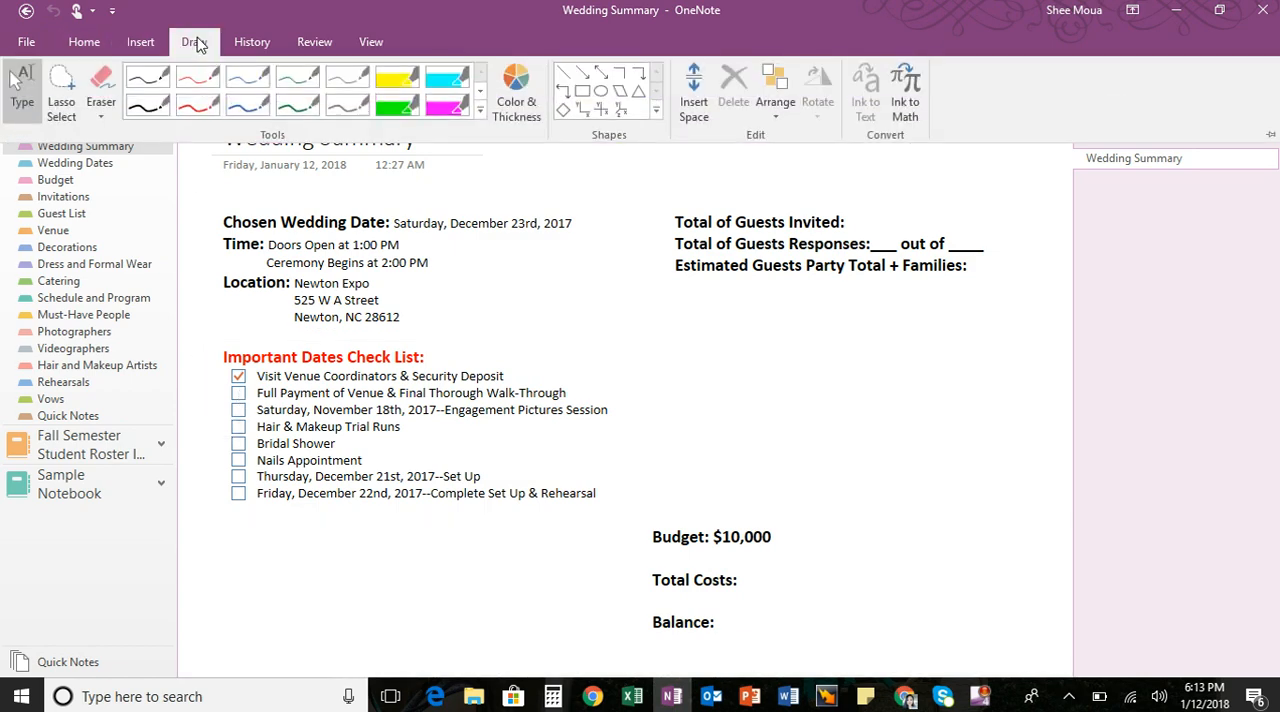
click(76, 46)
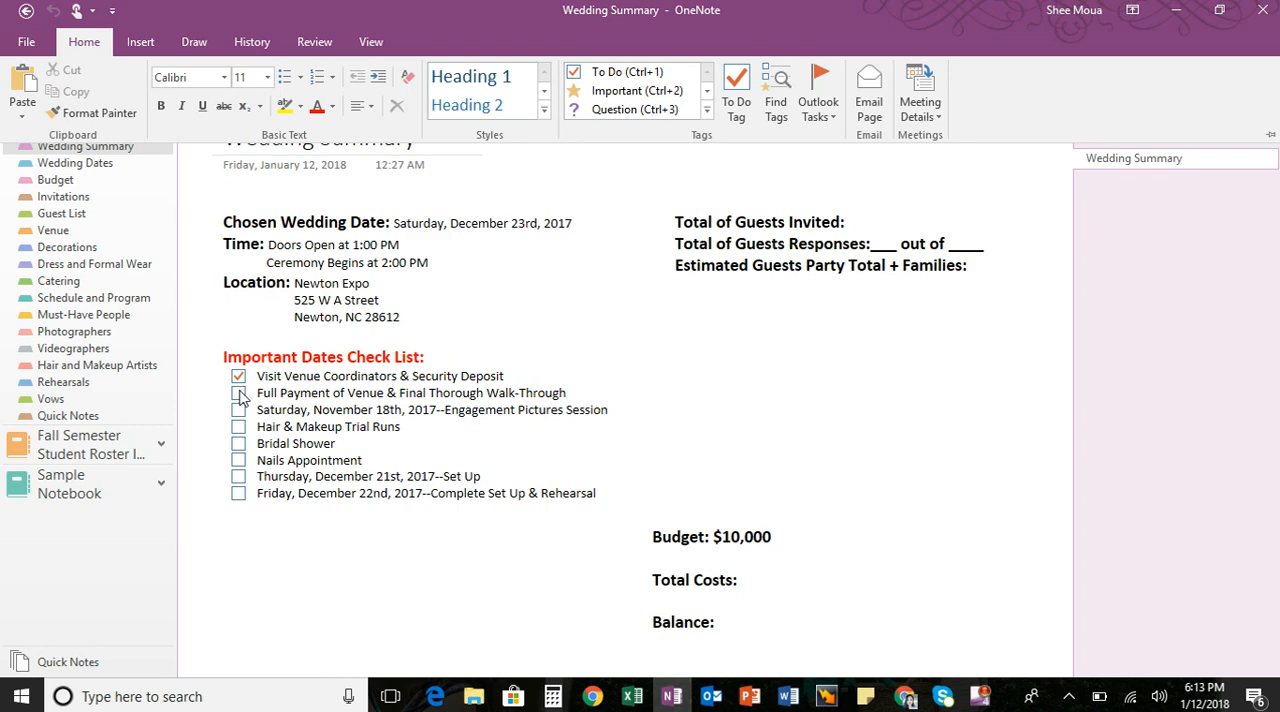
click(240, 395)
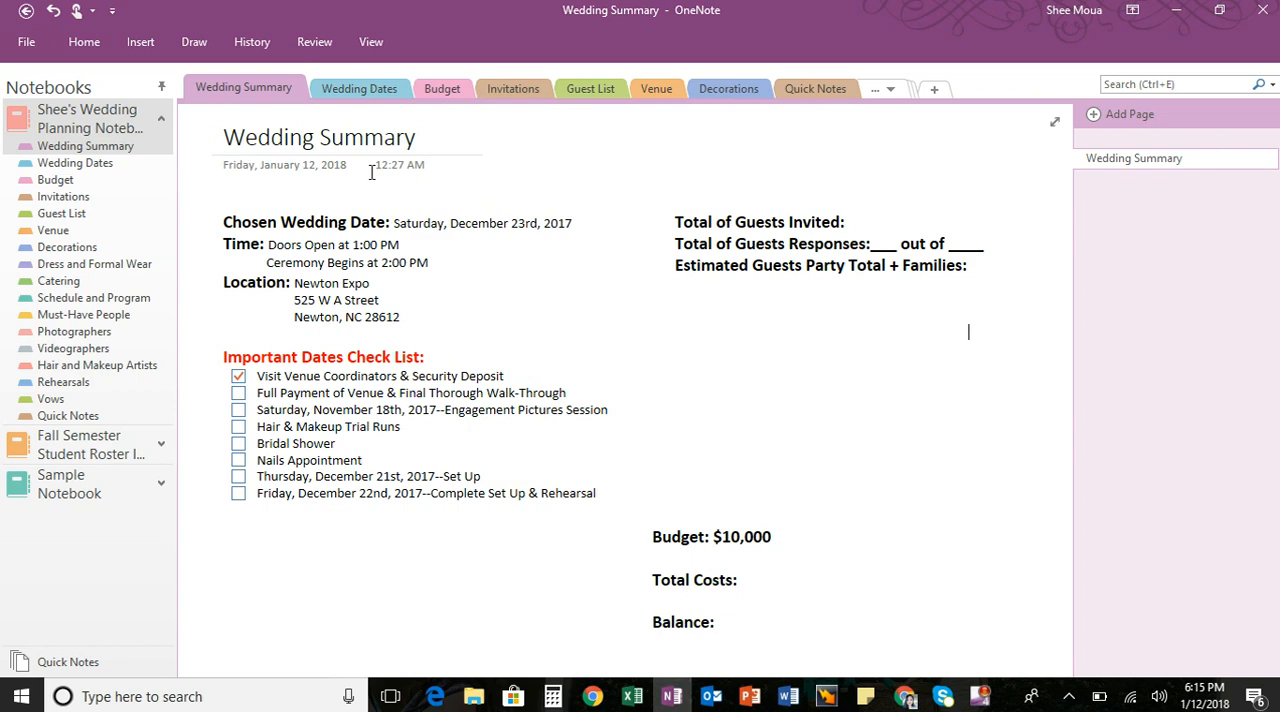
- View the December, April and September Dates pages in the Wedding Dates section, ending on December Dates
click(379, 92)
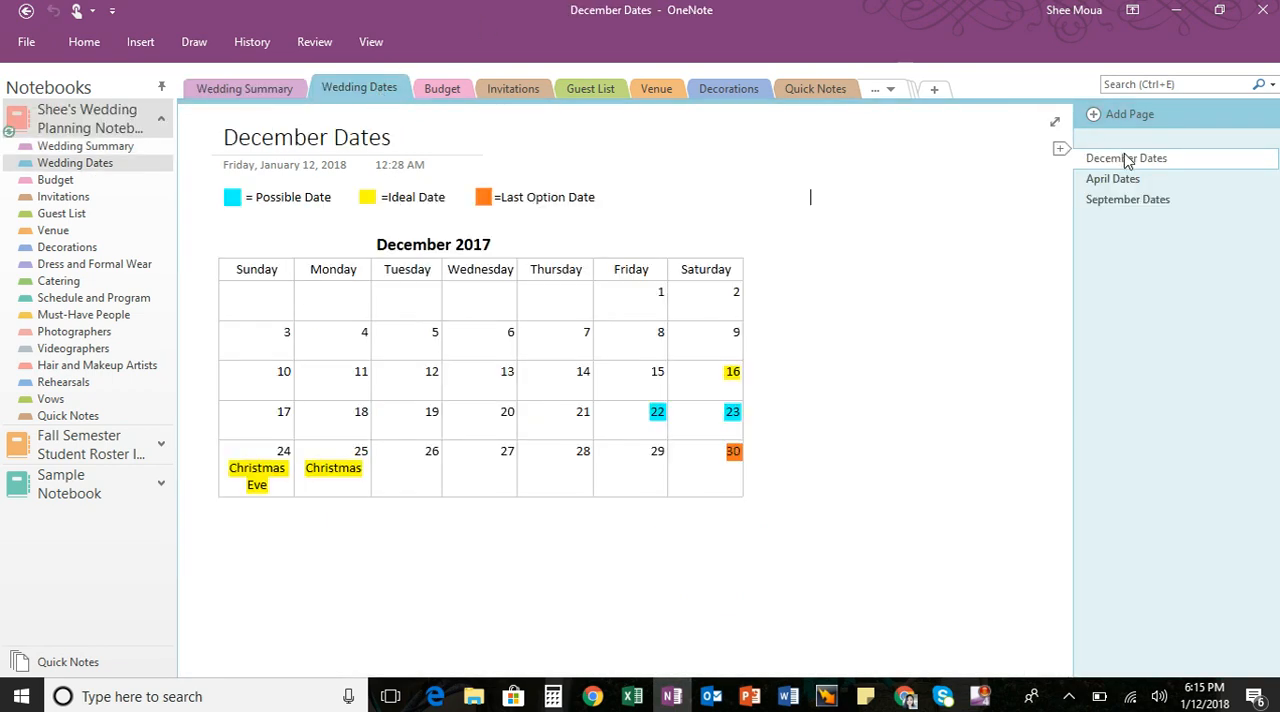
click(1128, 182)
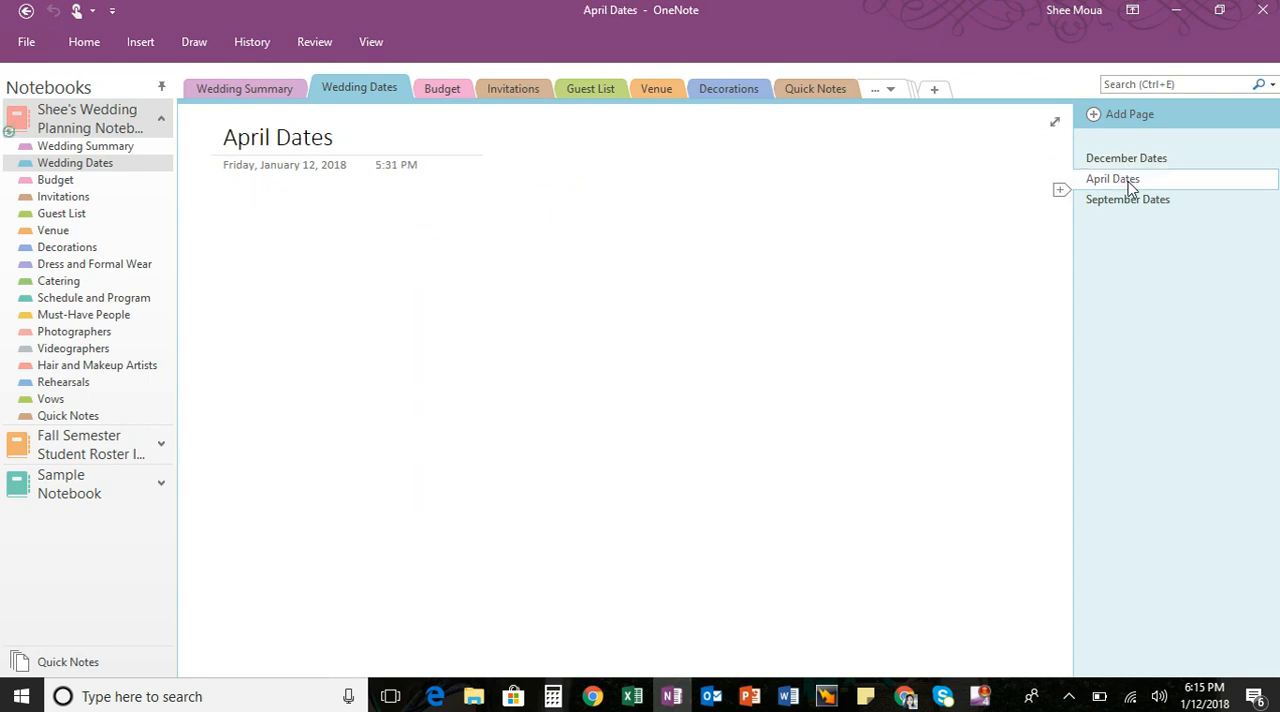
click(1128, 196)
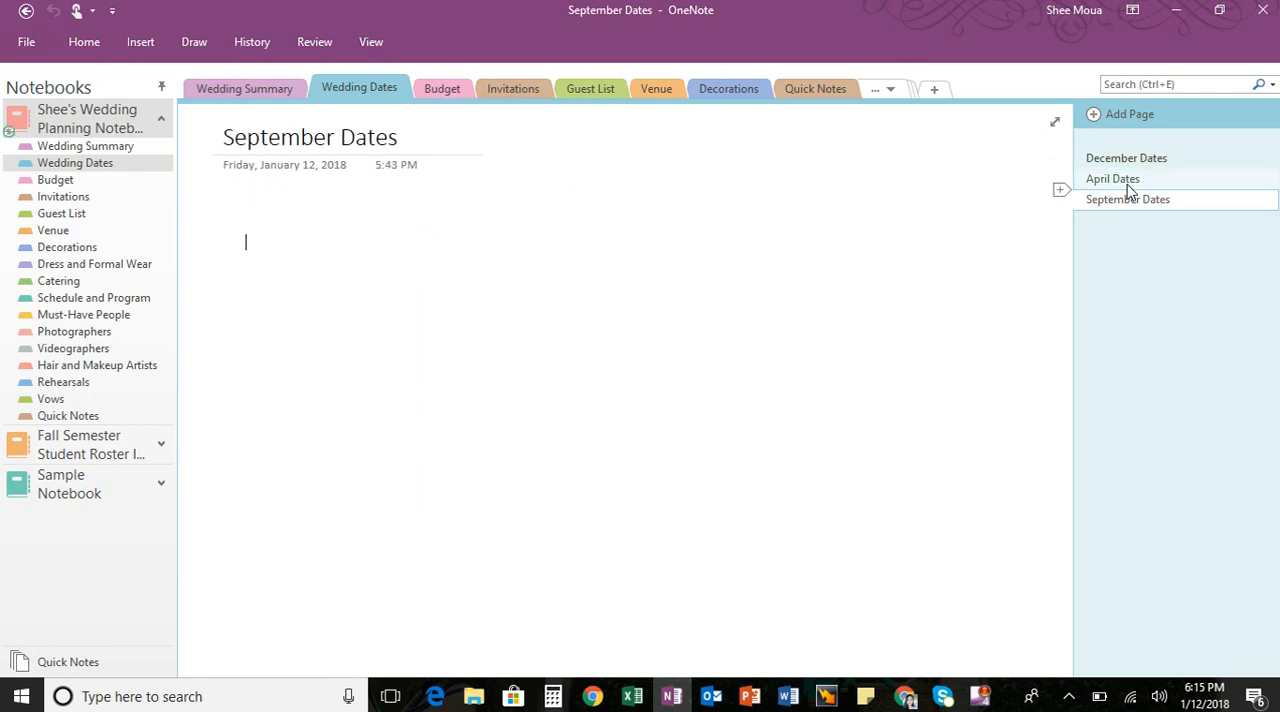
click(1126, 183)
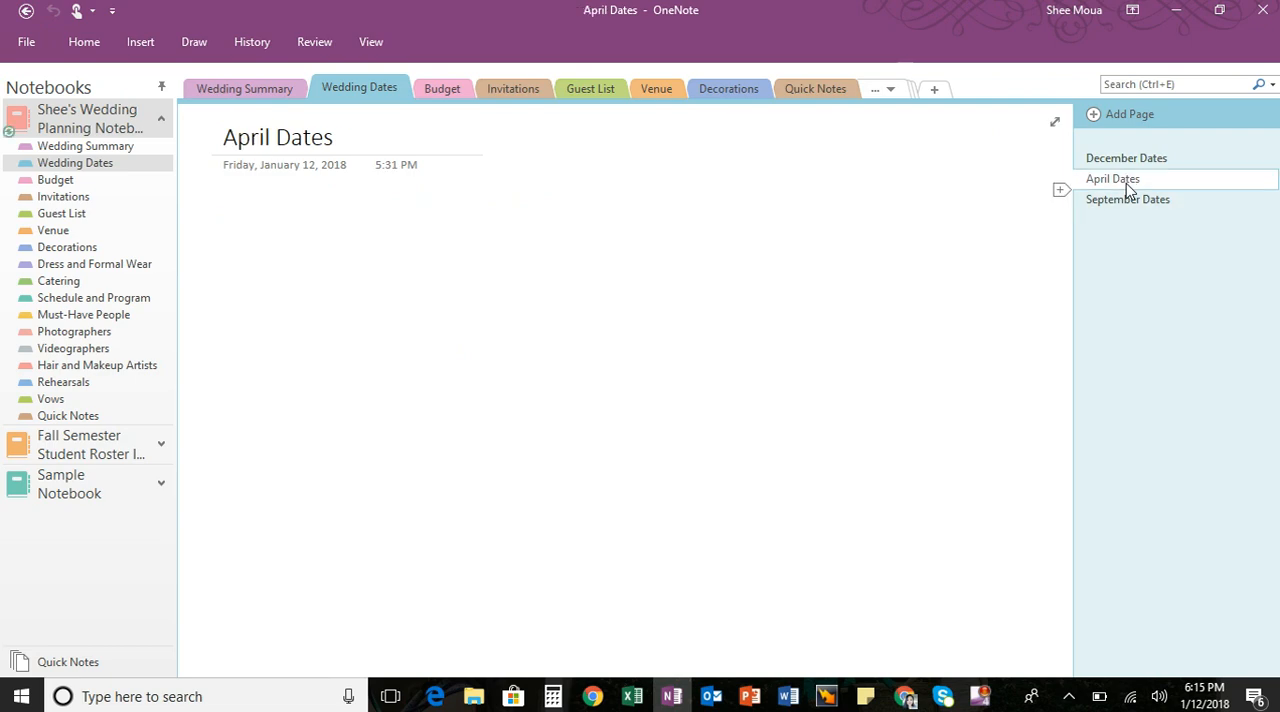
click(1127, 202)
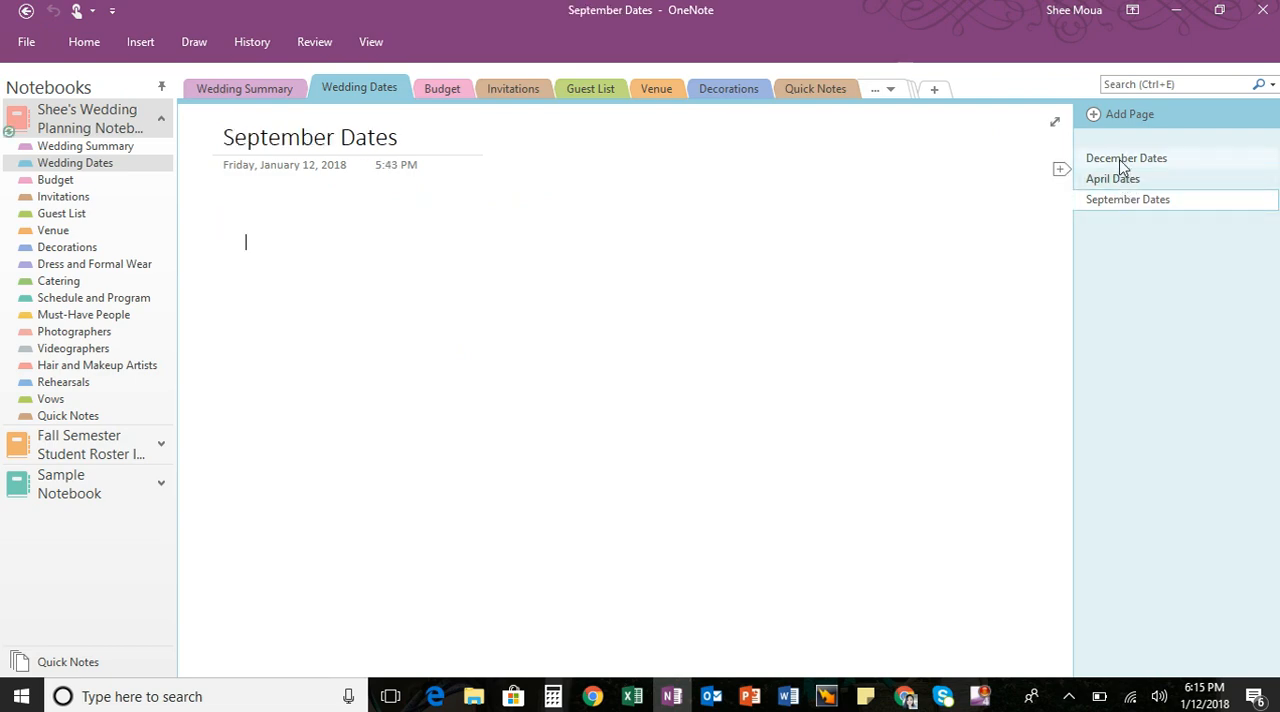
click(1121, 164)
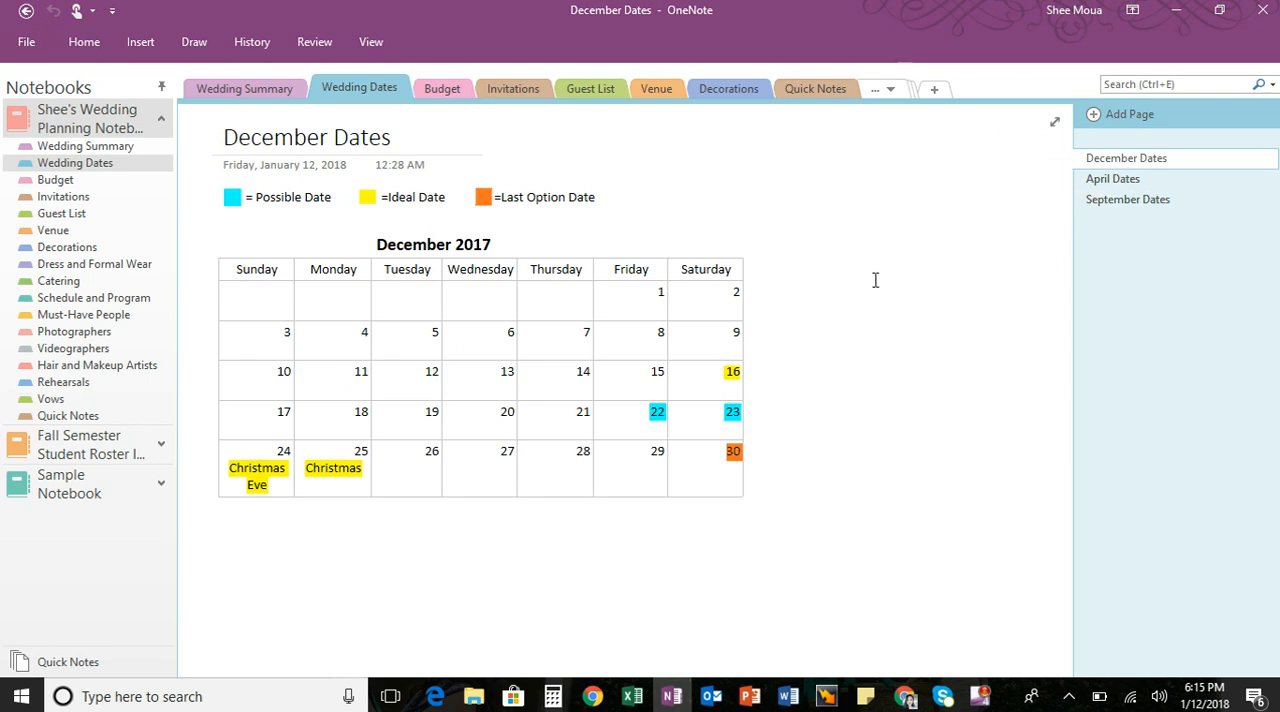
- Examine the table insertion options and the drawing tools available for the December Dates calendar page
click(140, 41)
click(80, 112)
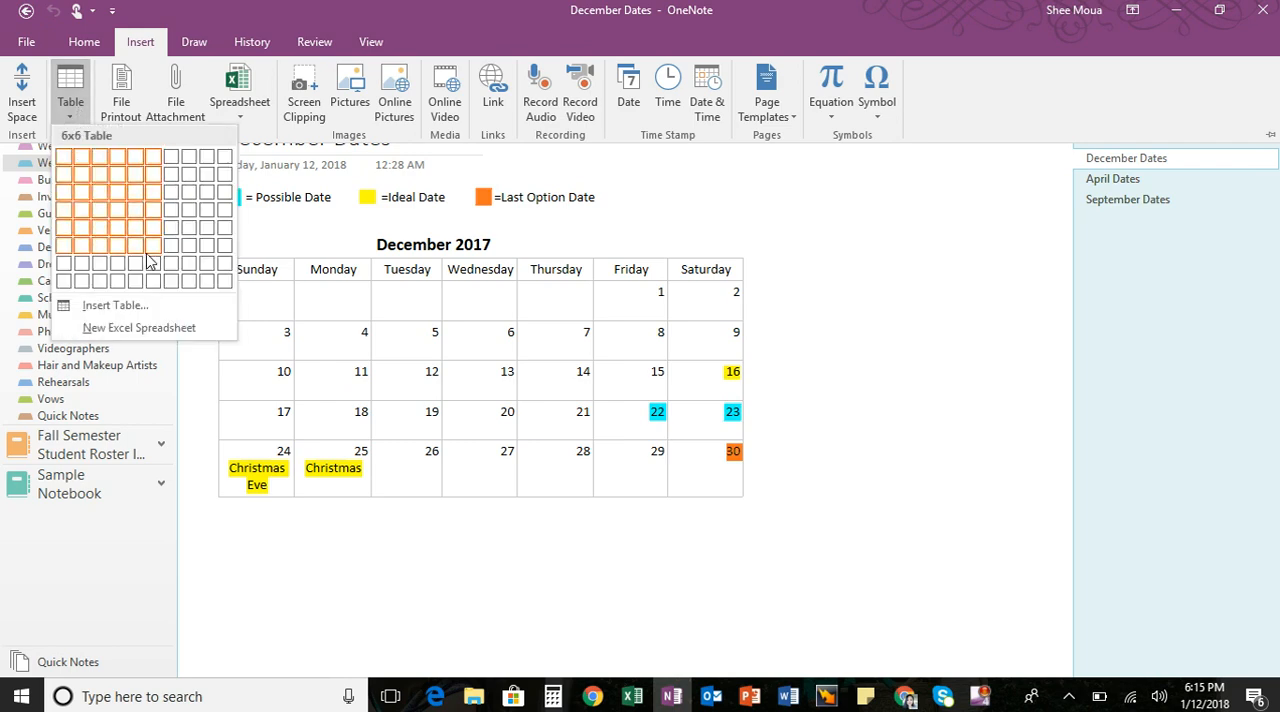
click(880, 245)
click(963, 277)
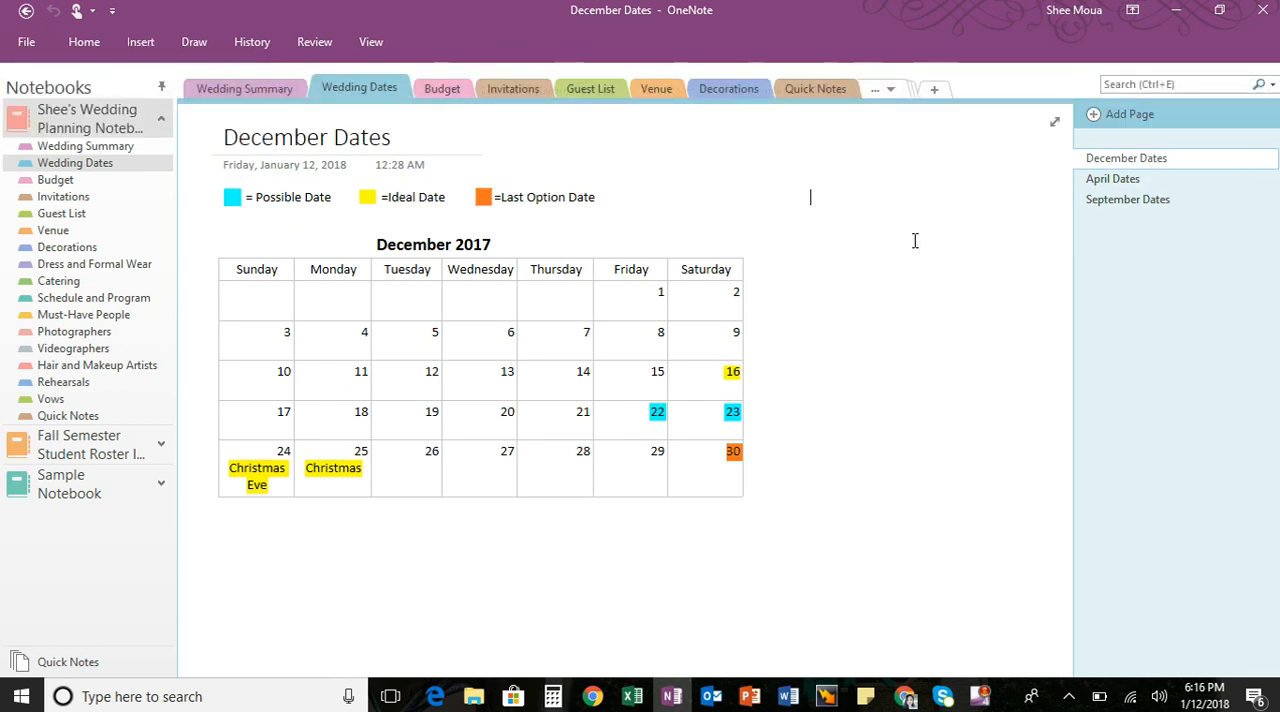
click(902, 172)
click(928, 327)
click(967, 403)
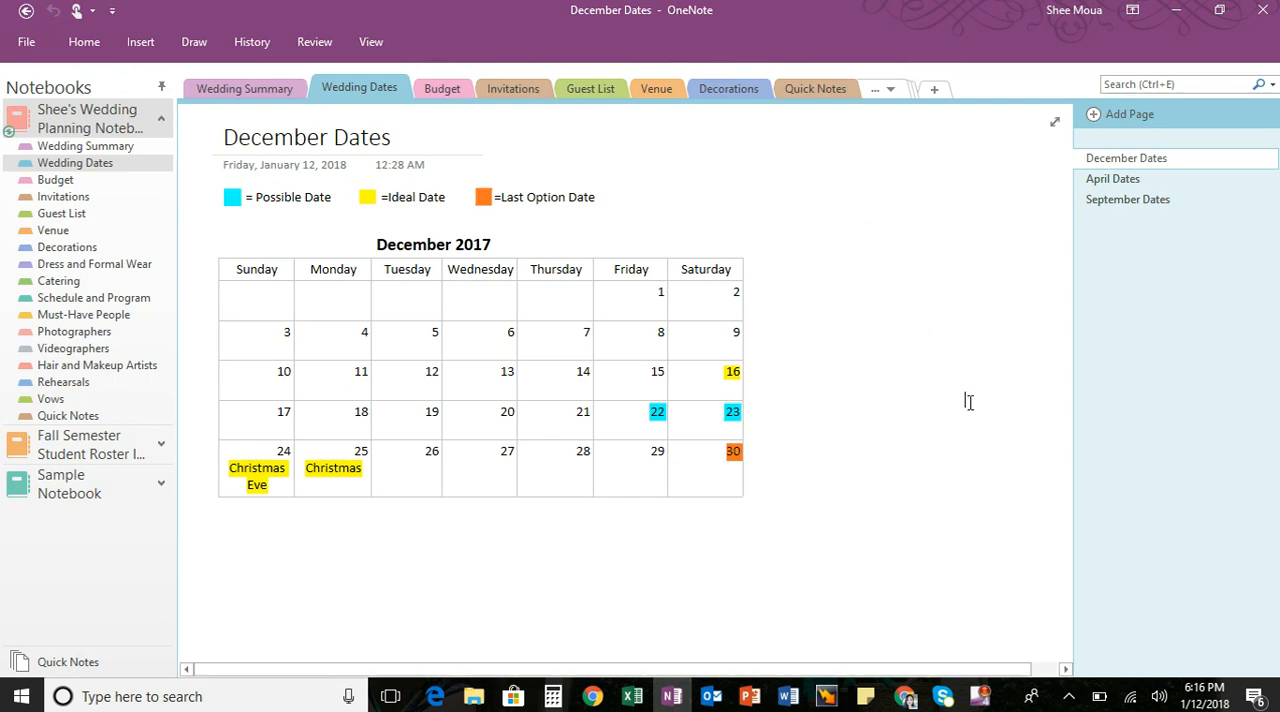
click(564, 527)
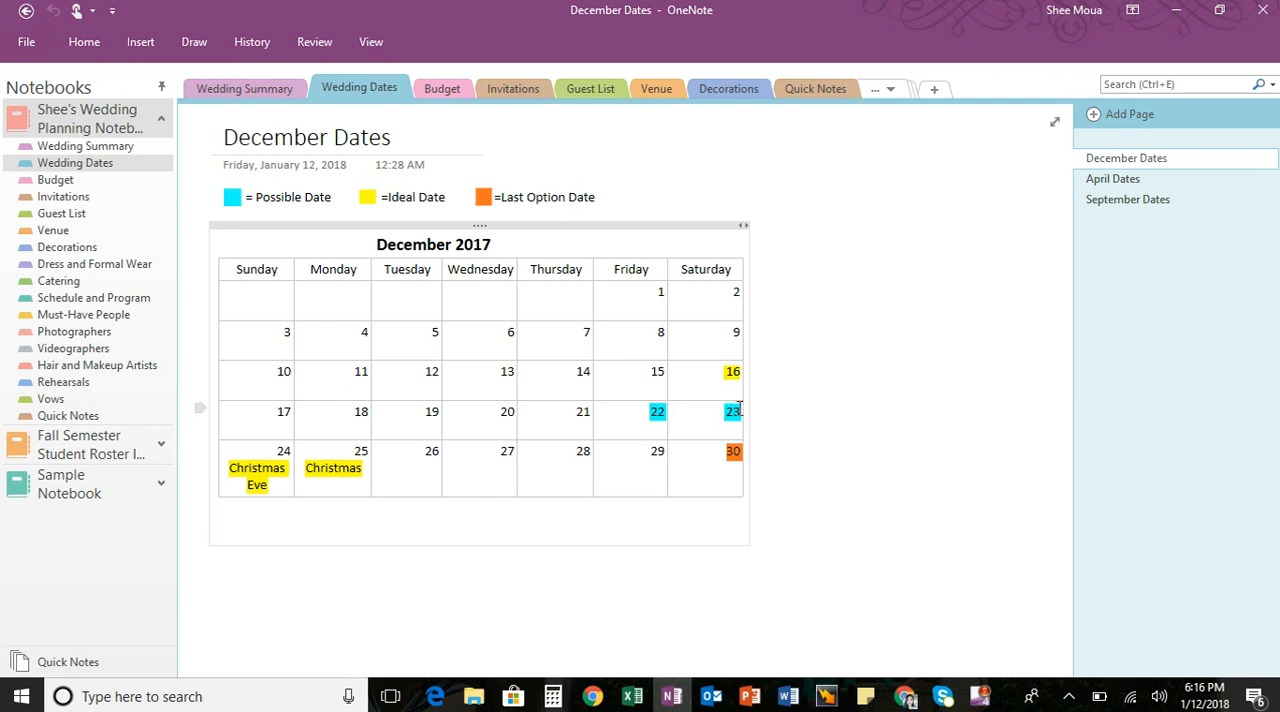
click(196, 42)
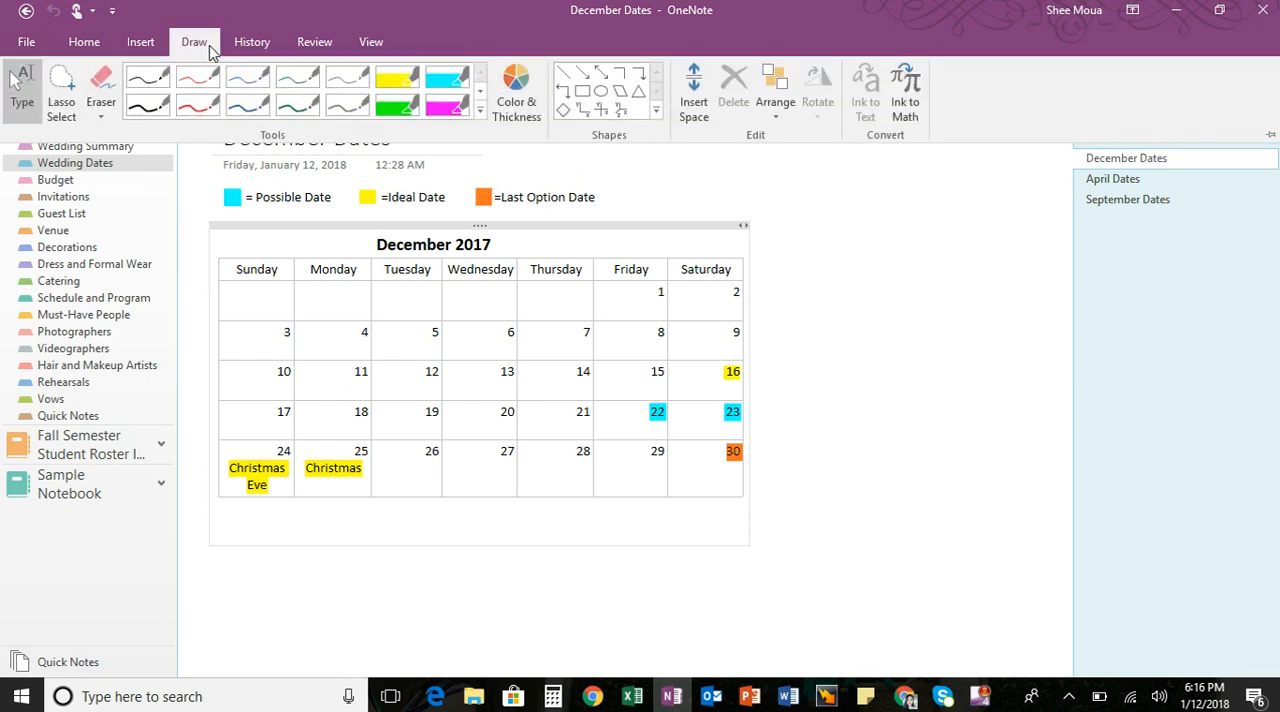
click(326, 5)
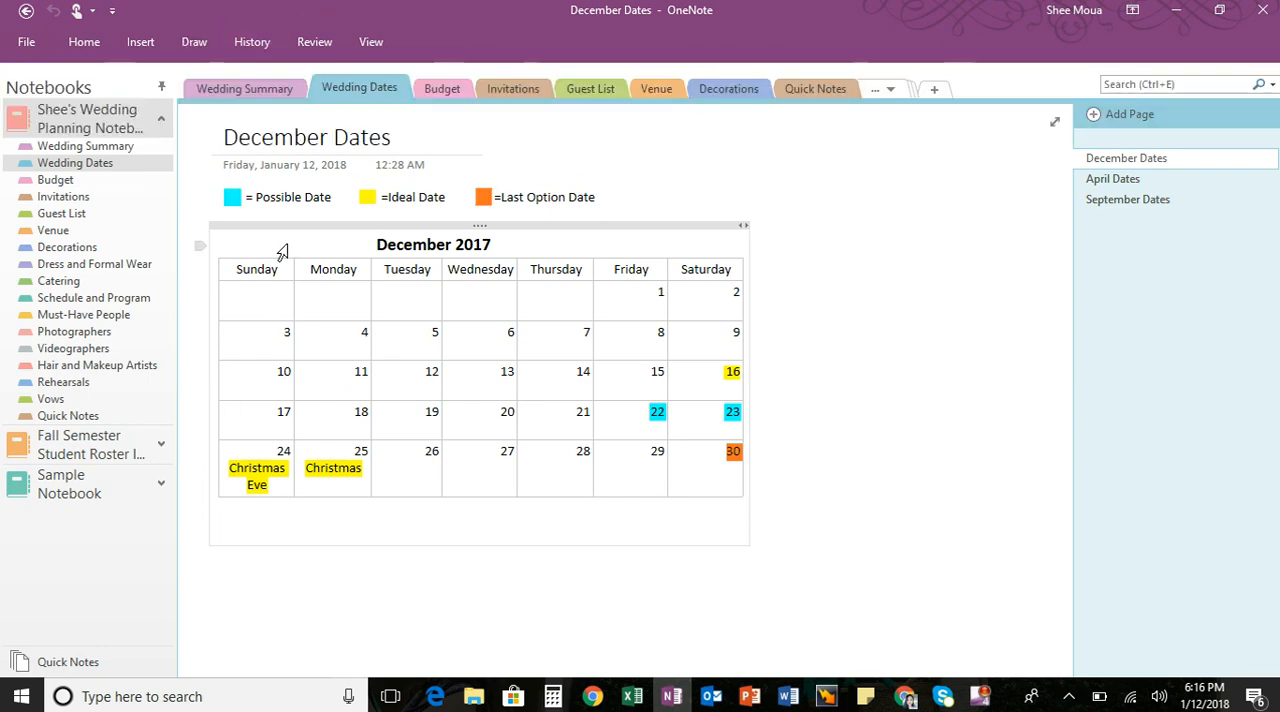
- Examine the Exact Costs spreadsheet in the Budget section and the options for inserting a spreadsheet into a page
click(461, 90)
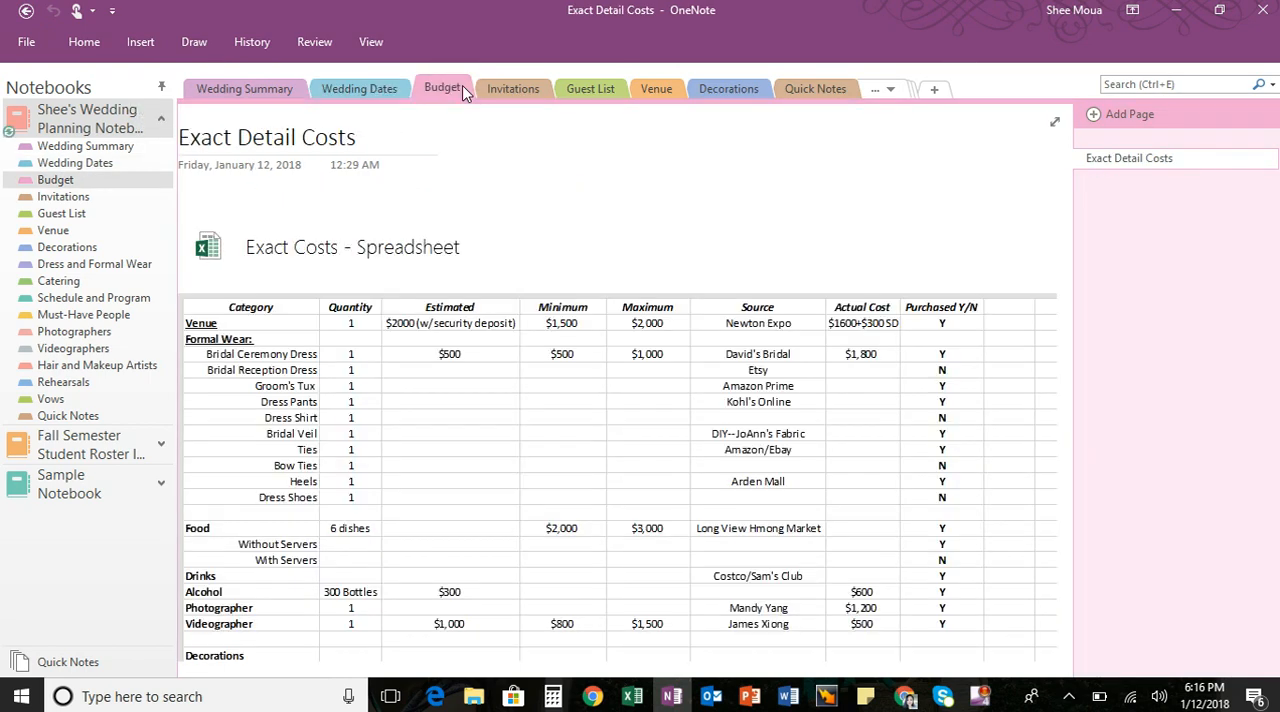
click(539, 176)
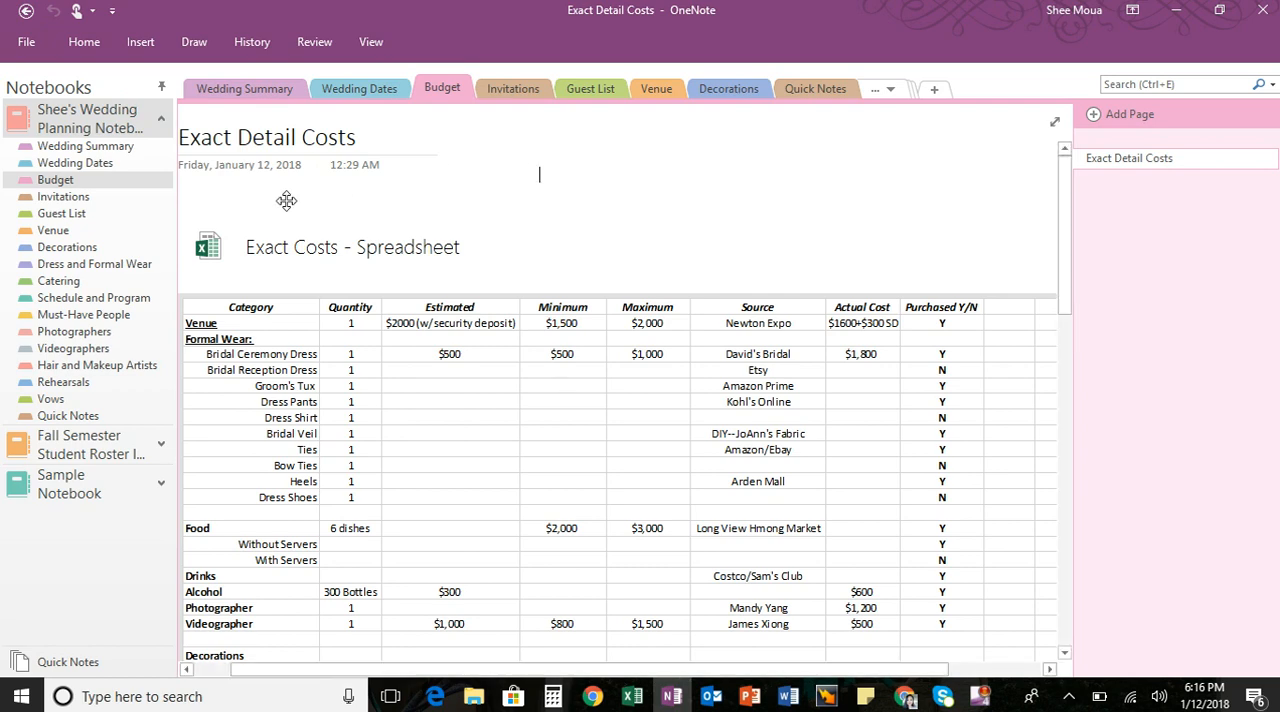
click(139, 42)
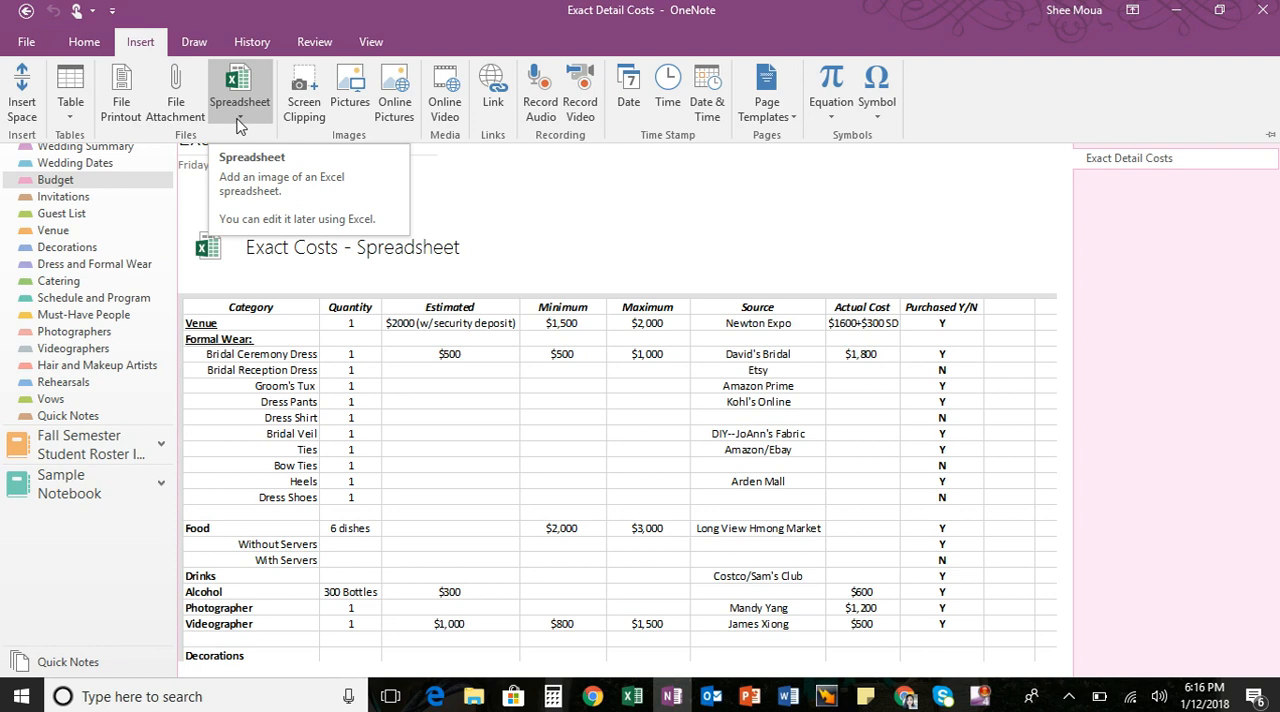
click(349, 5)
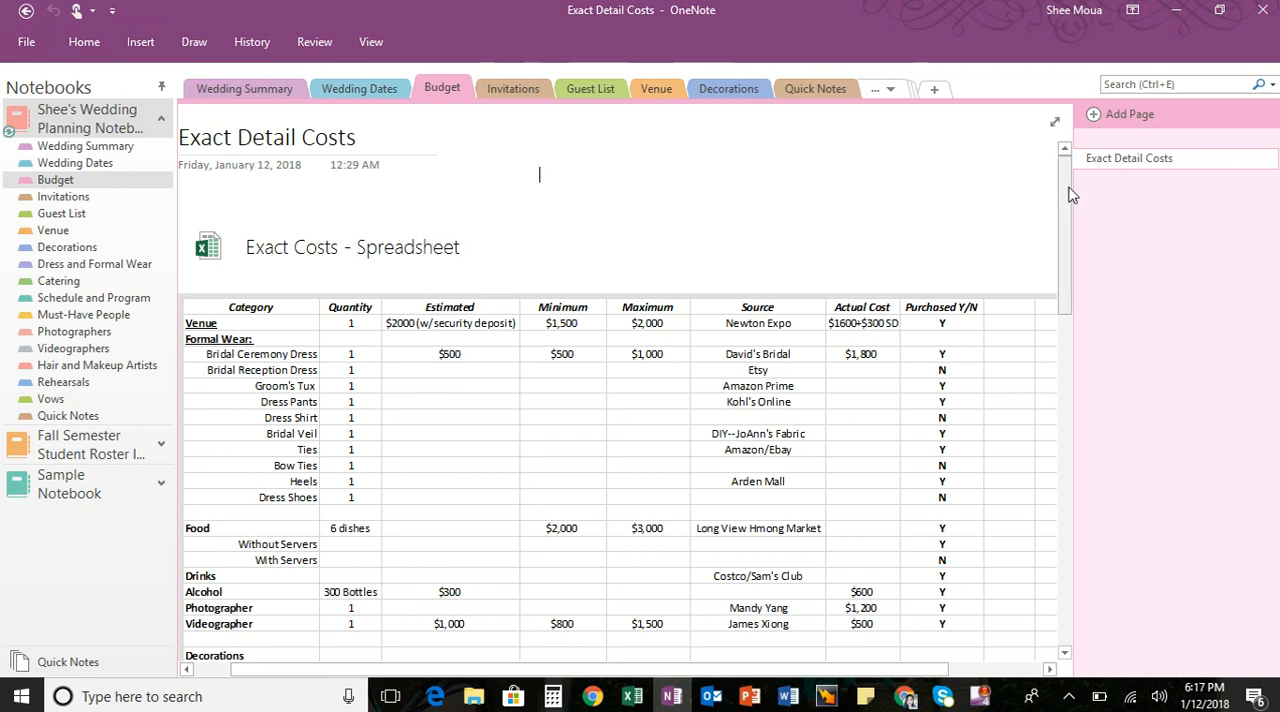
mouse_move(1062, 196)
mouse_down()
mouse_move(1062, 258)
mouse_move(1063, 206)
mouse_up()
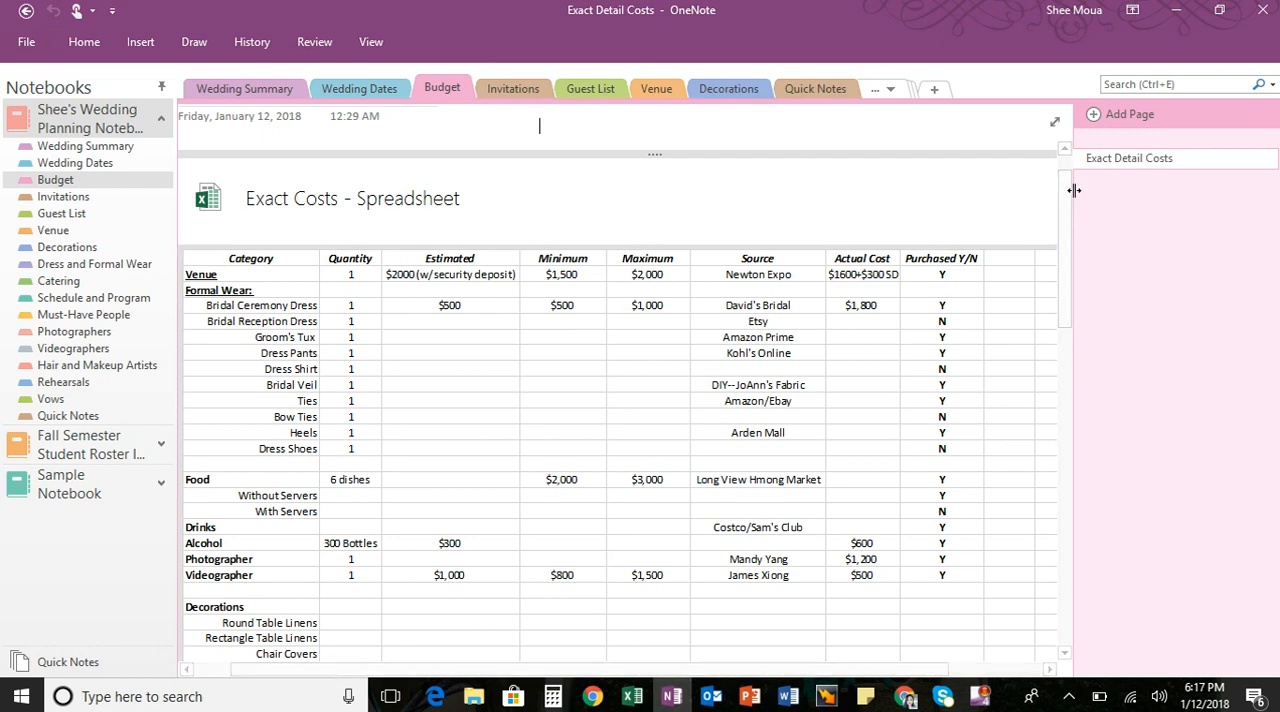
drag(1066, 197, 1063, 160)
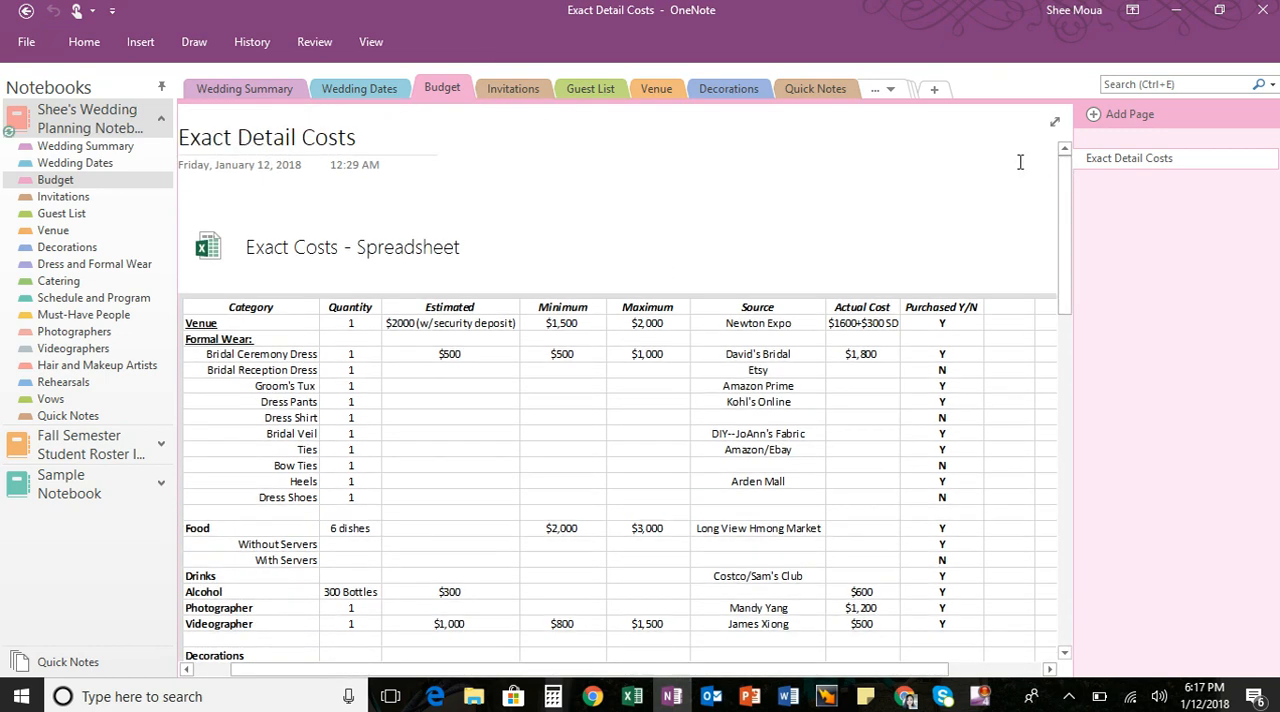
- View the Invitations, Guest List and Venue sections, revisit Budget, and open the Decorations section
click(508, 88)
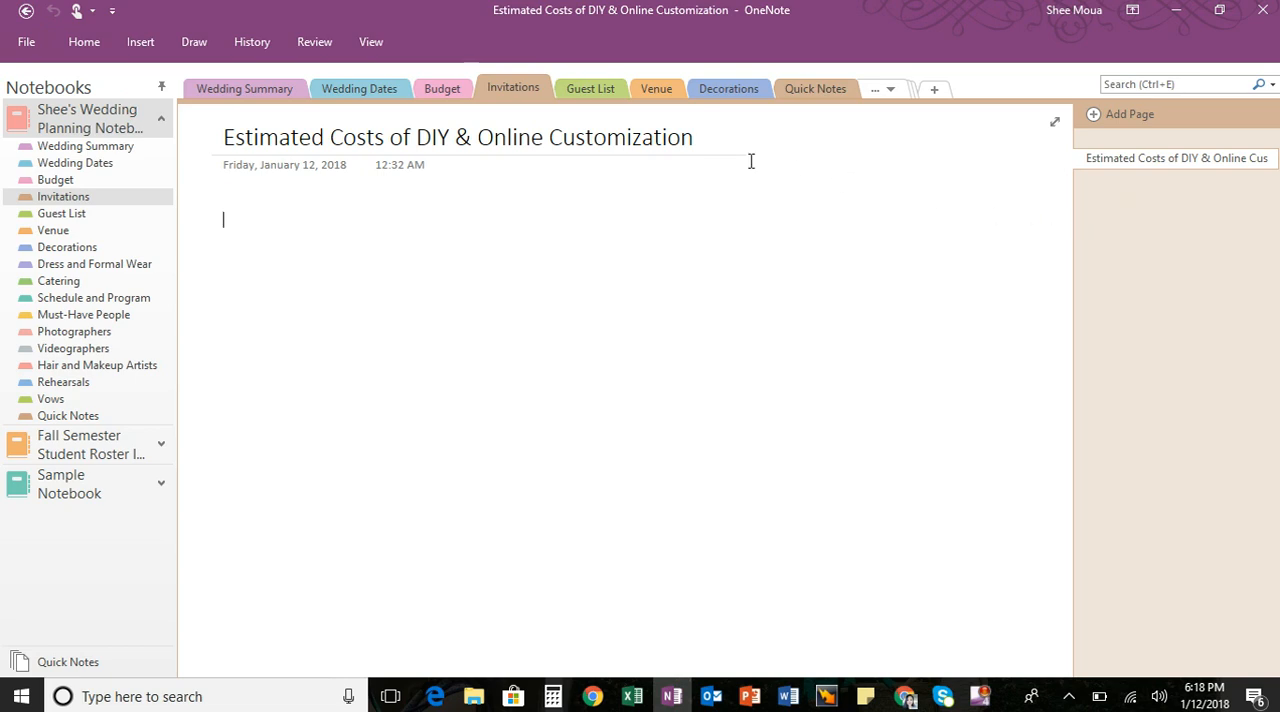
click(604, 94)
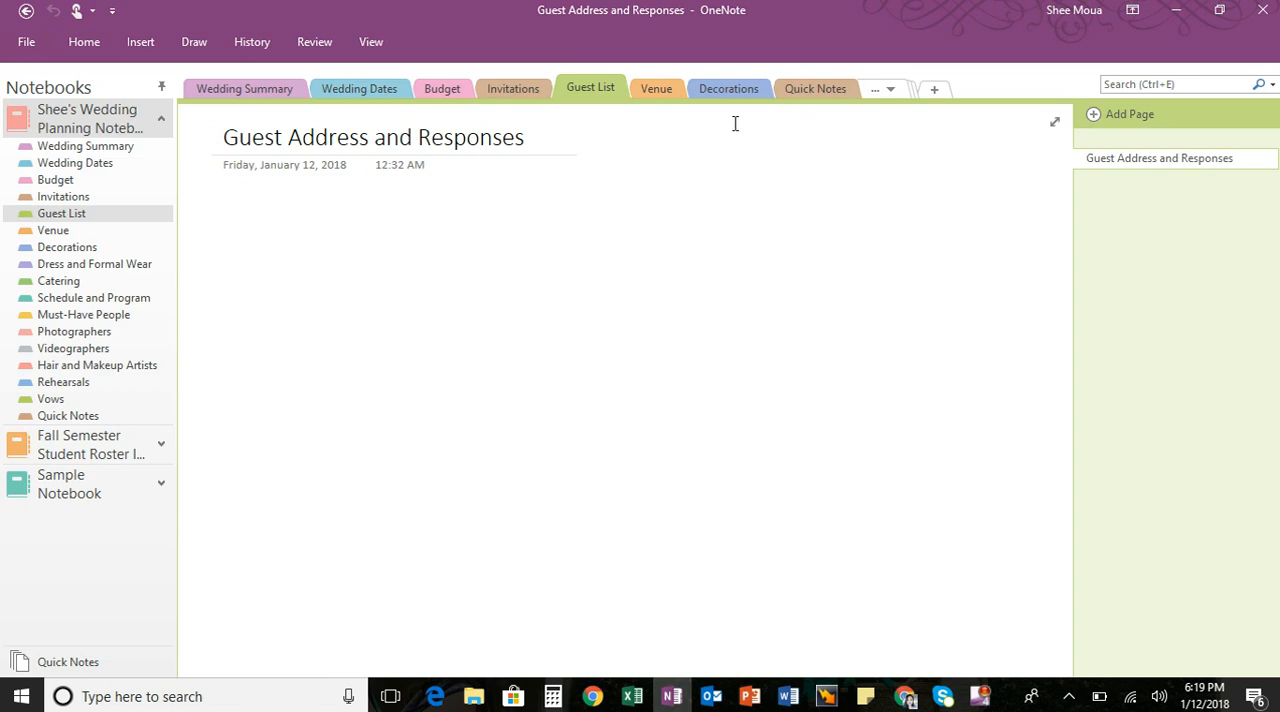
click(670, 90)
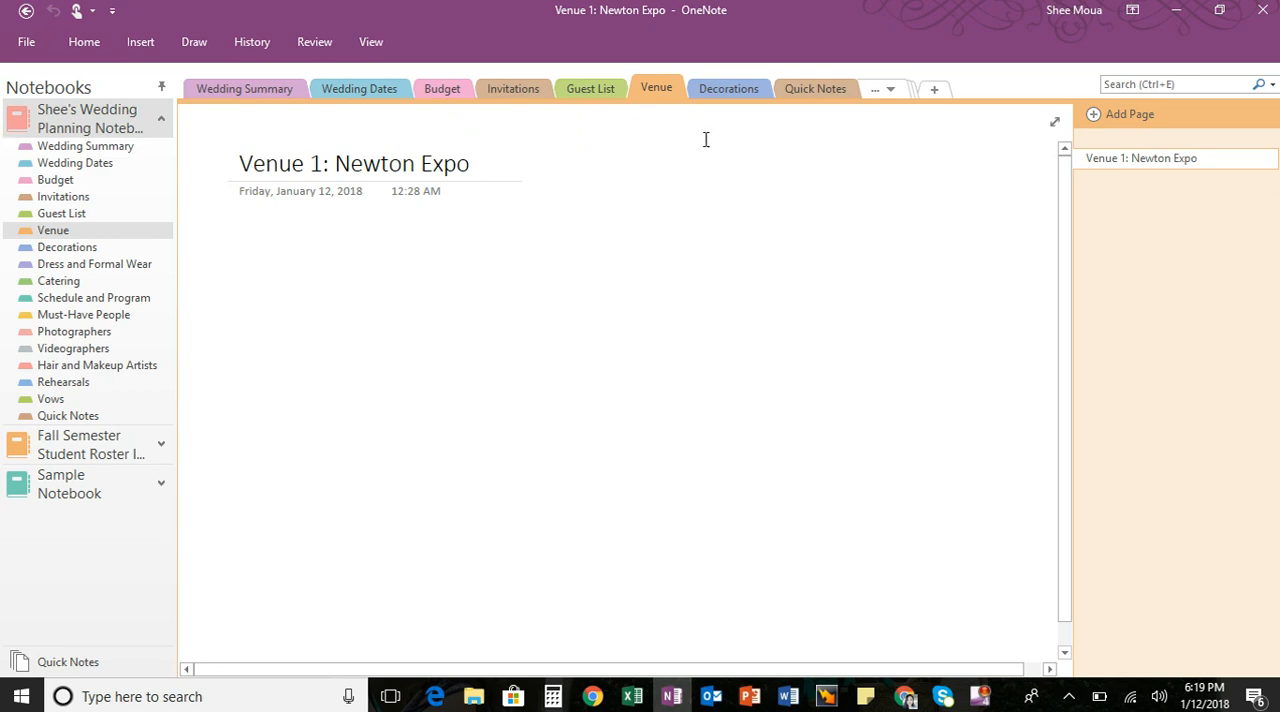
click(442, 89)
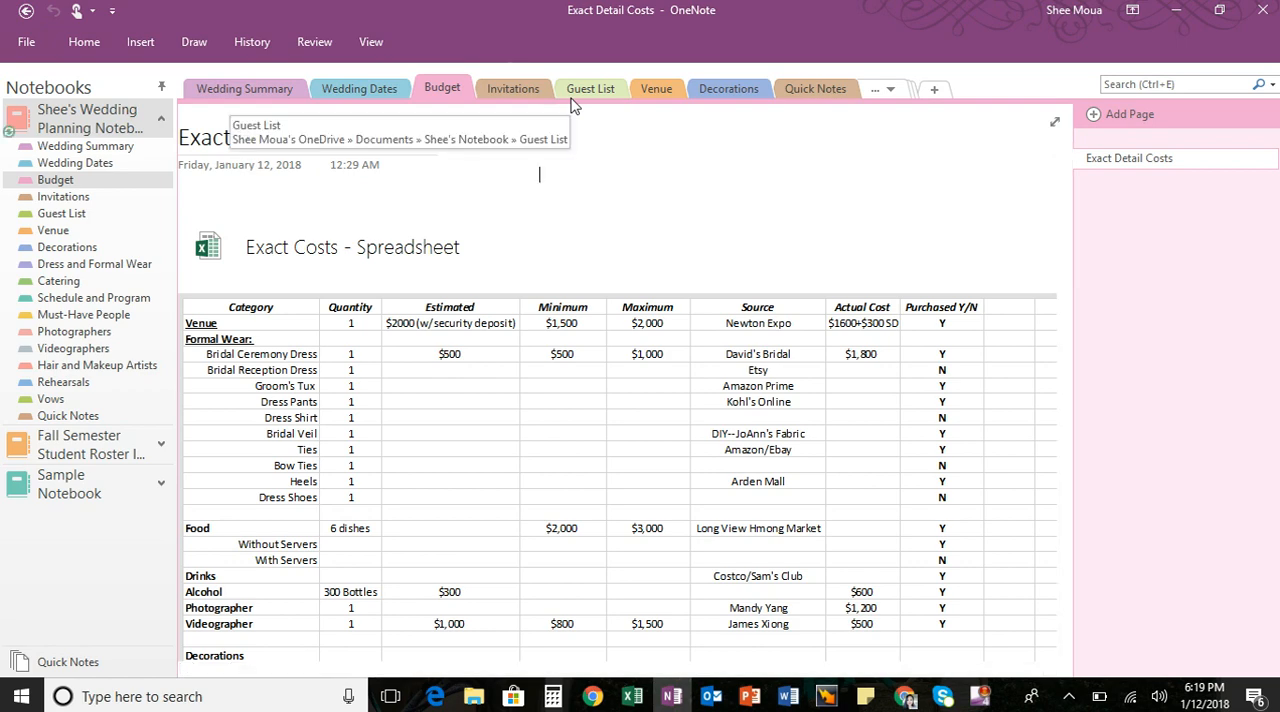
click(706, 92)
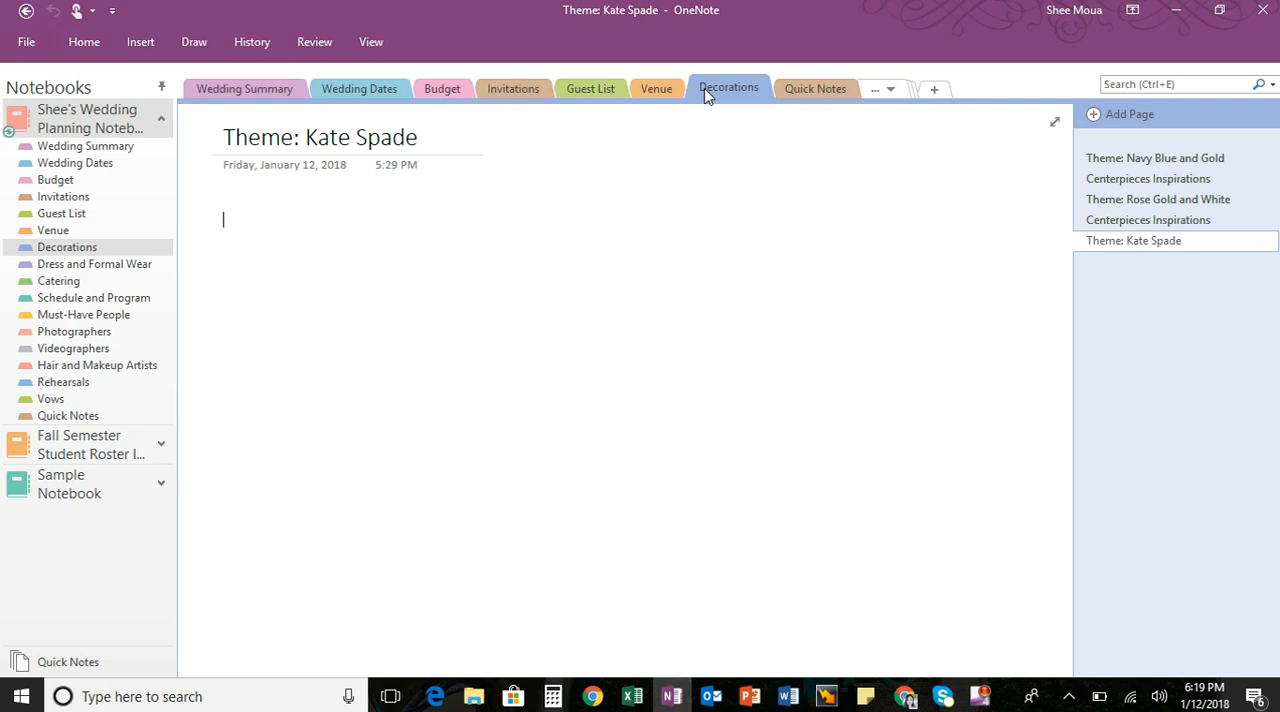
- View the Navy Blue and Gold, Rose Gold and White, and Kate Spade theme pages and their Centerpieces Inspirations pages in the Decorations section
click(1108, 160)
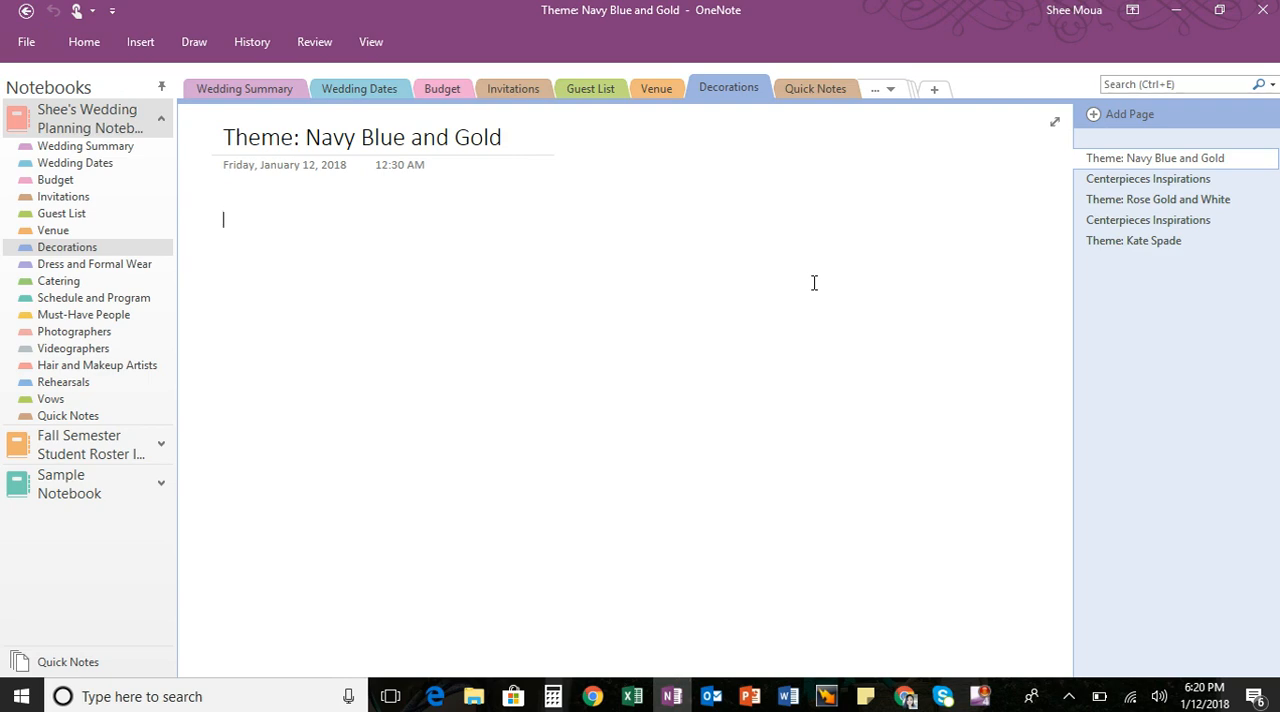
click(1147, 179)
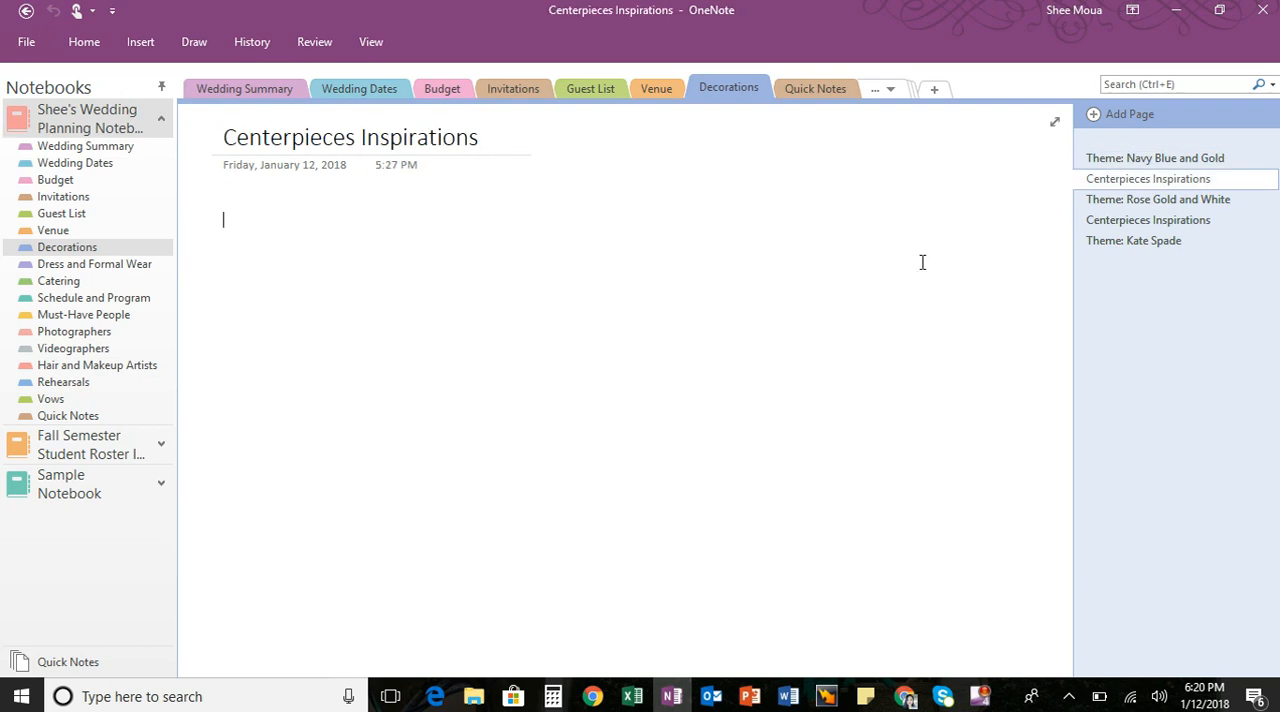
click(1106, 199)
click(1105, 220)
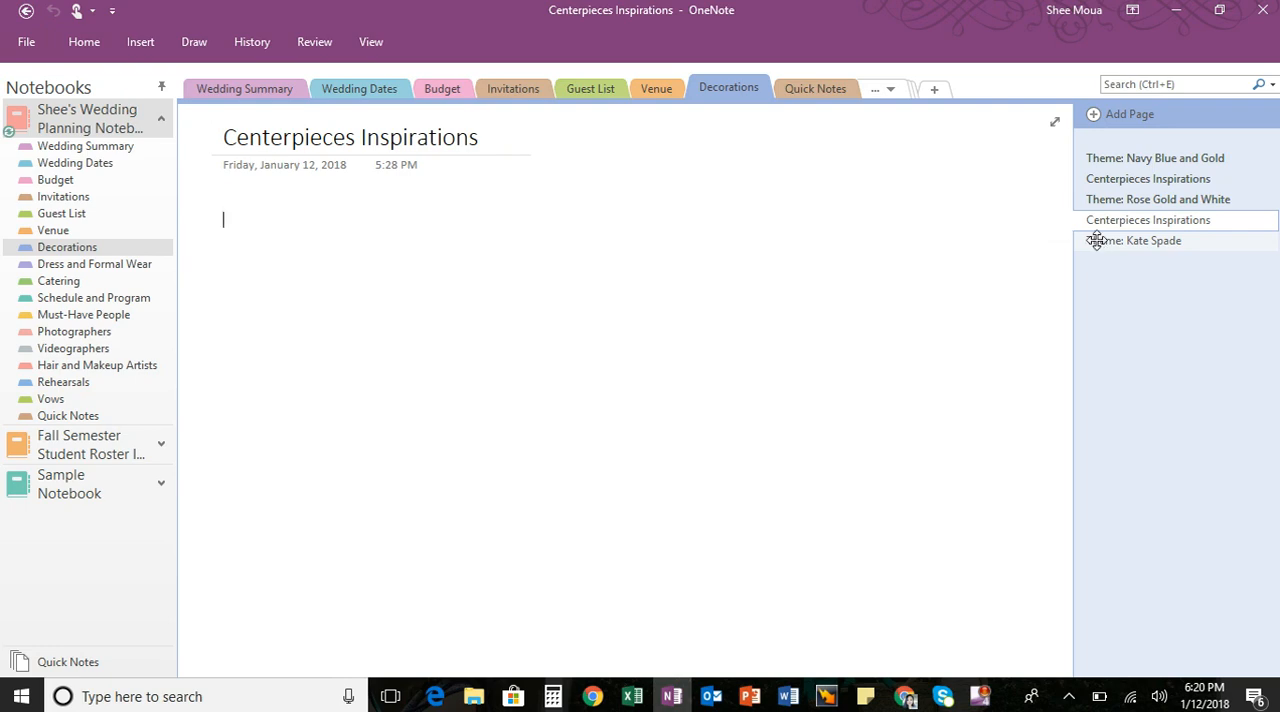
click(1100, 245)
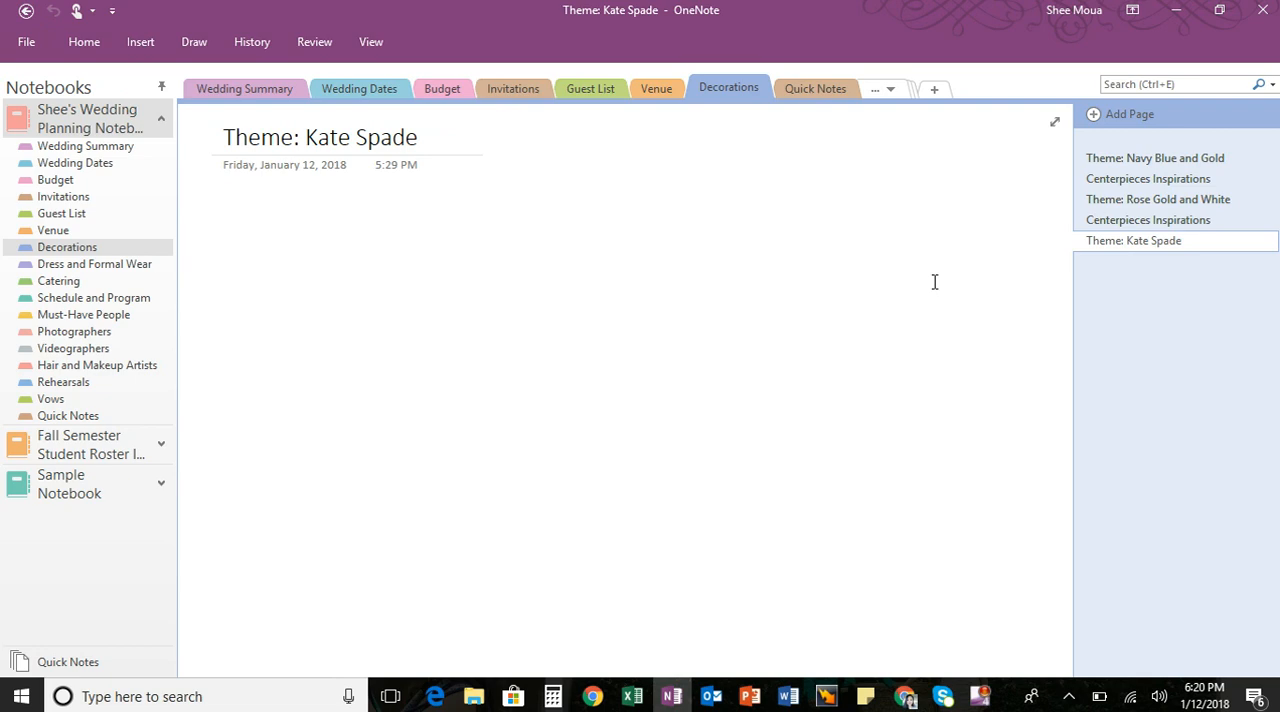
click(1104, 220)
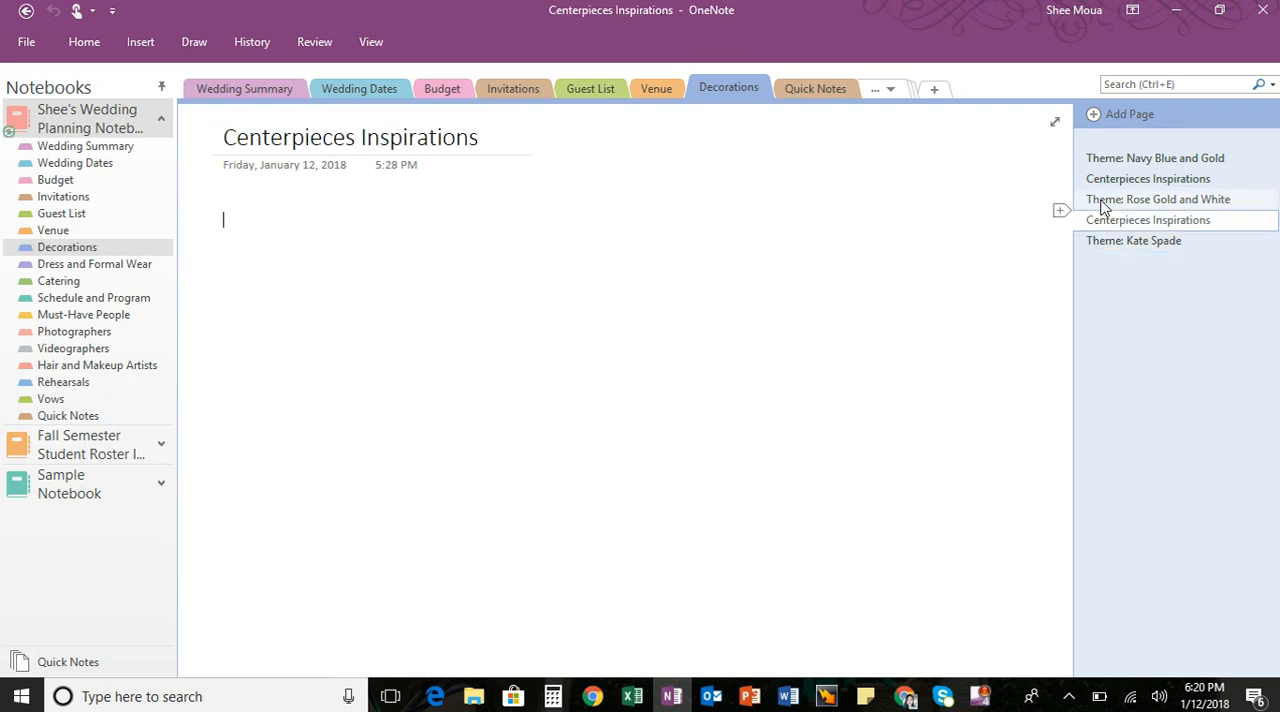
click(1101, 200)
click(1103, 180)
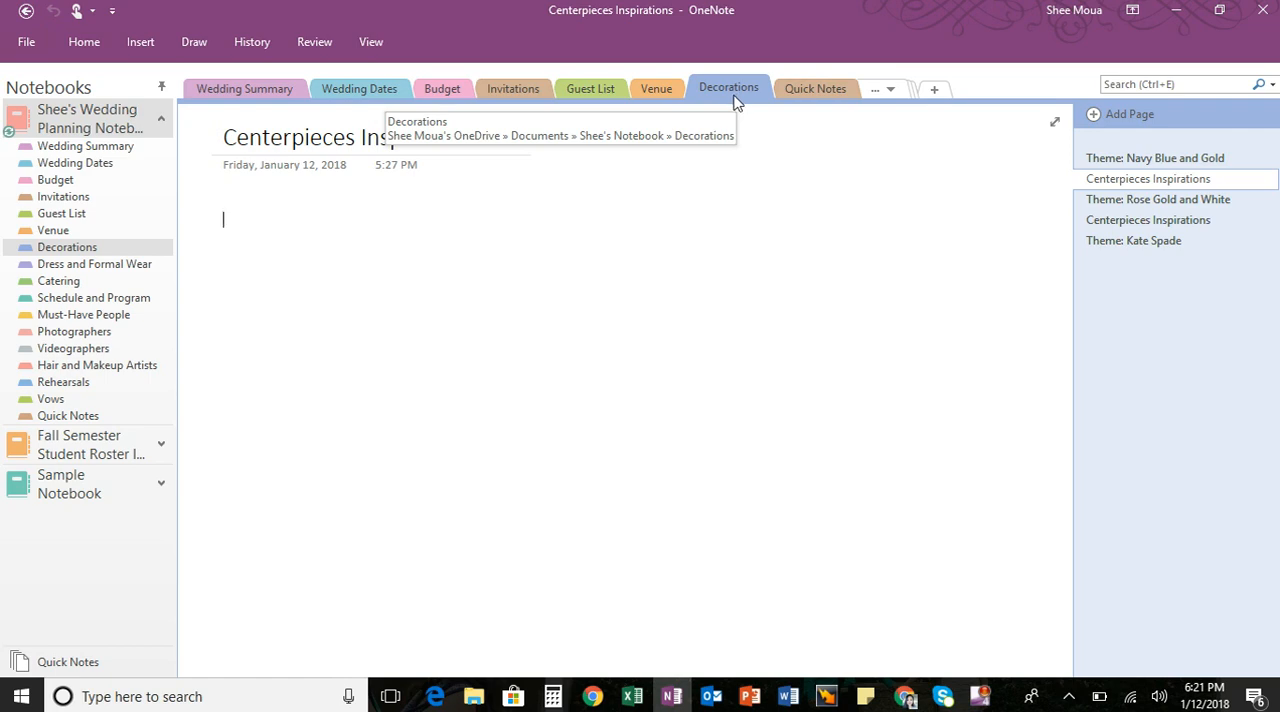
- Add a page titled "Bridesmaids Dresses" after Groom Formal Wear in the Dress and Formal Wear section
click(100, 264)
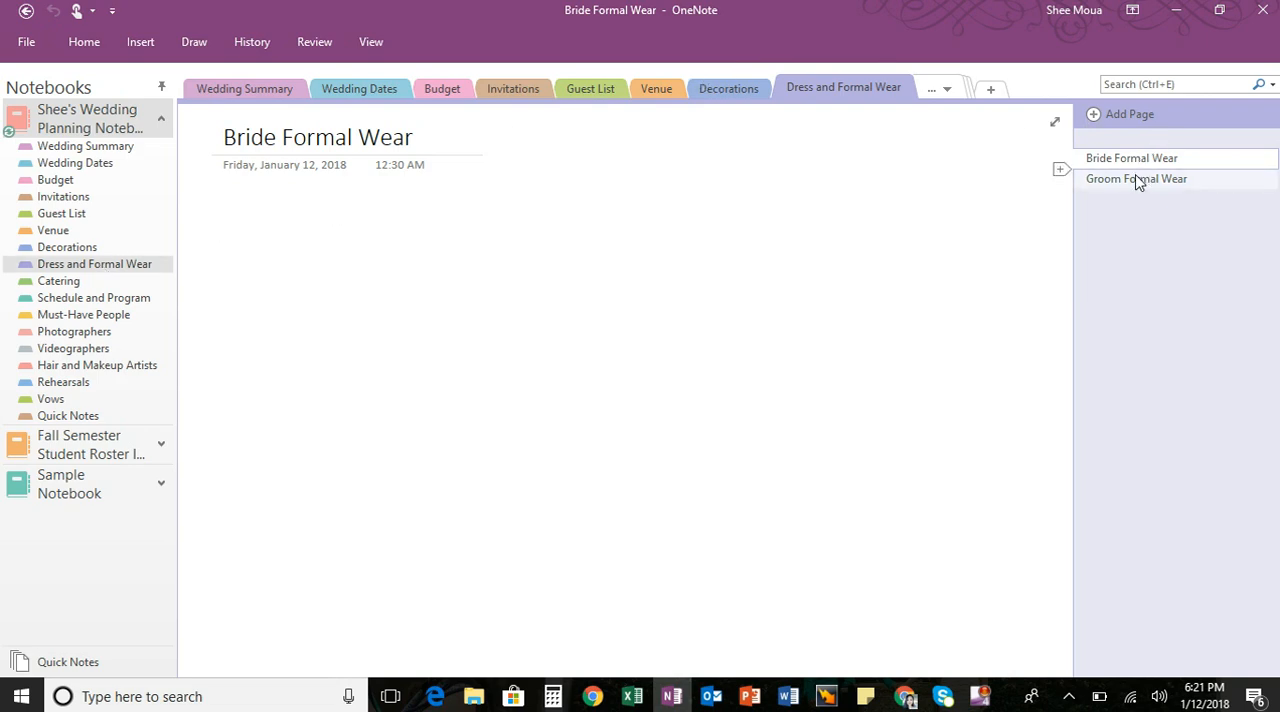
click(1061, 190)
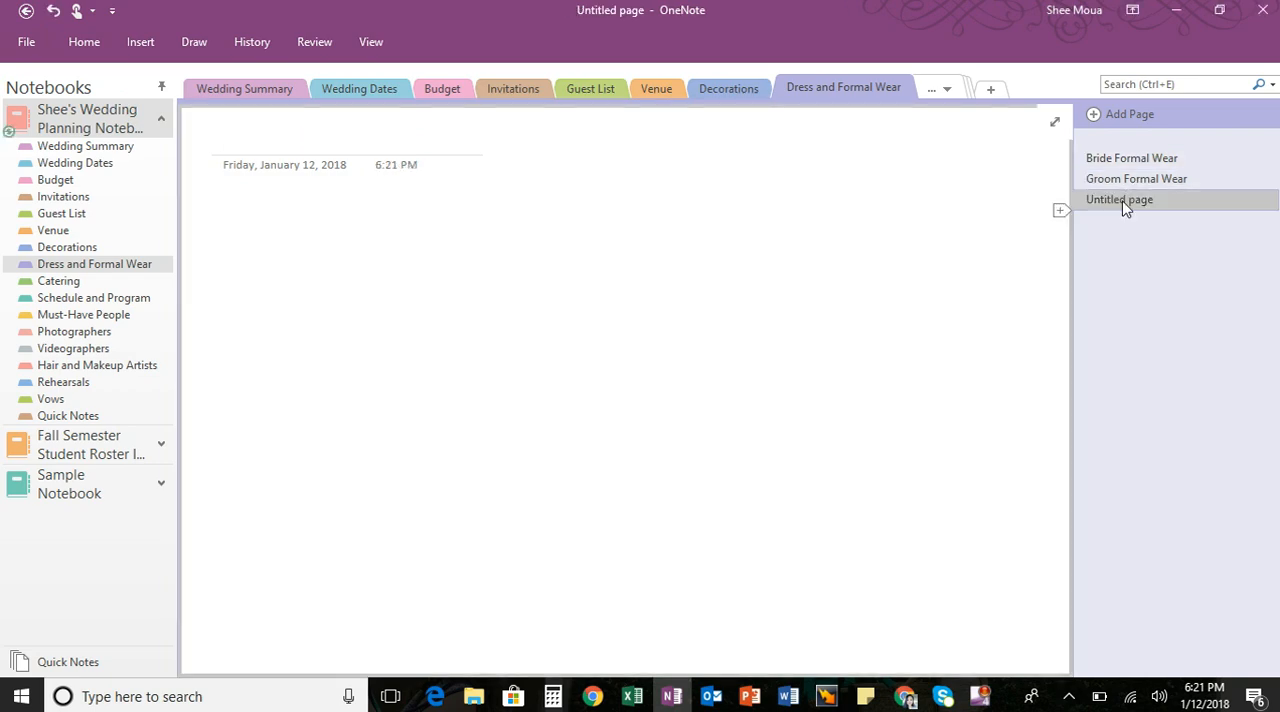
click(457, 142)
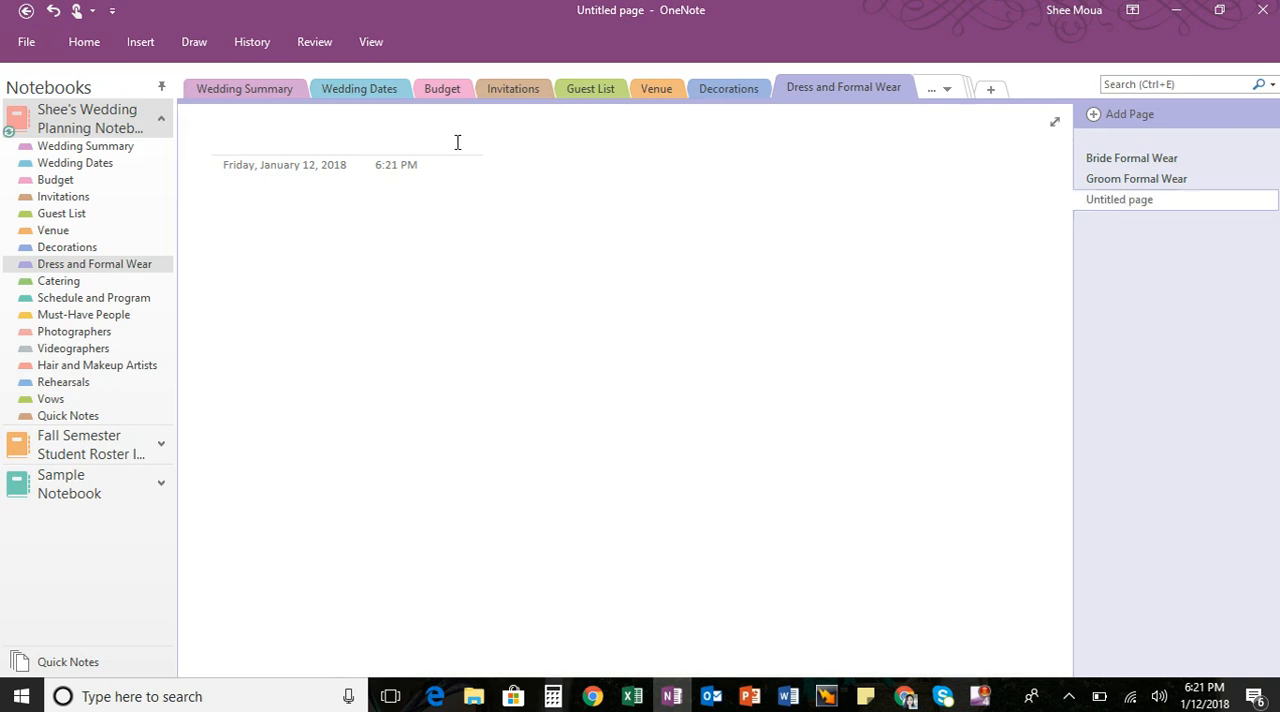
click(420, 138)
text(Bridesma)
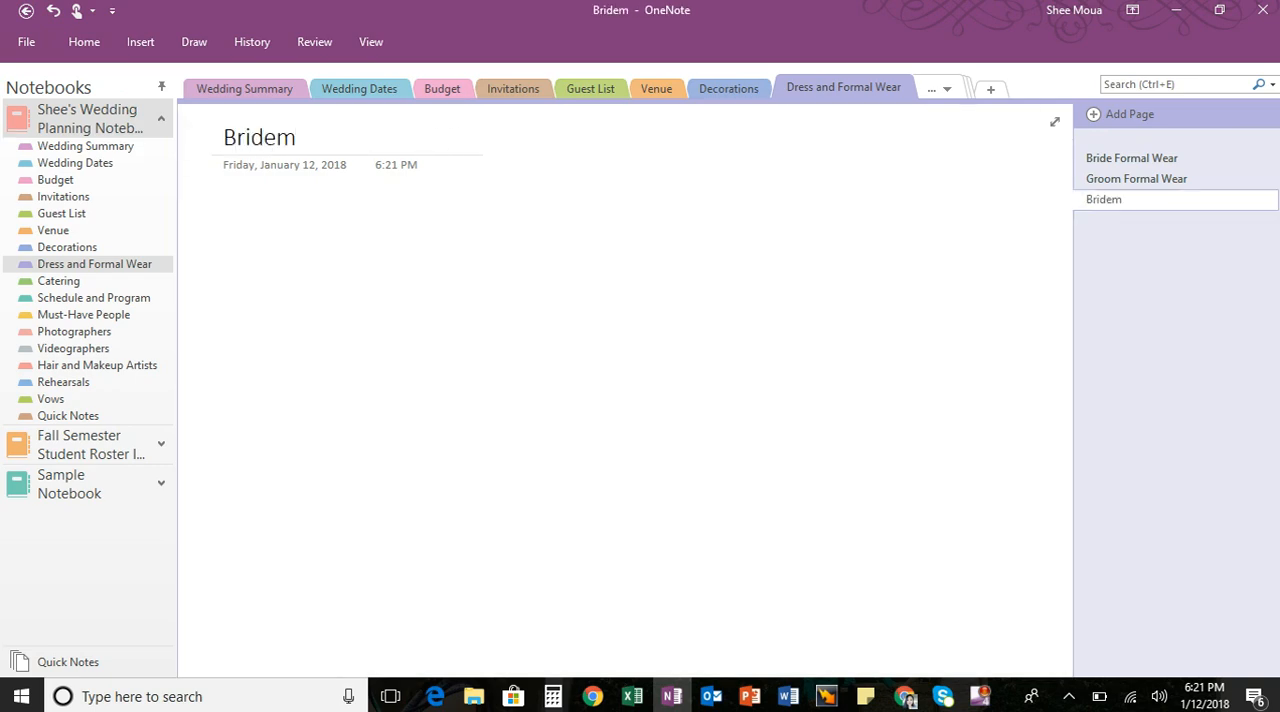
text(ids Dr)
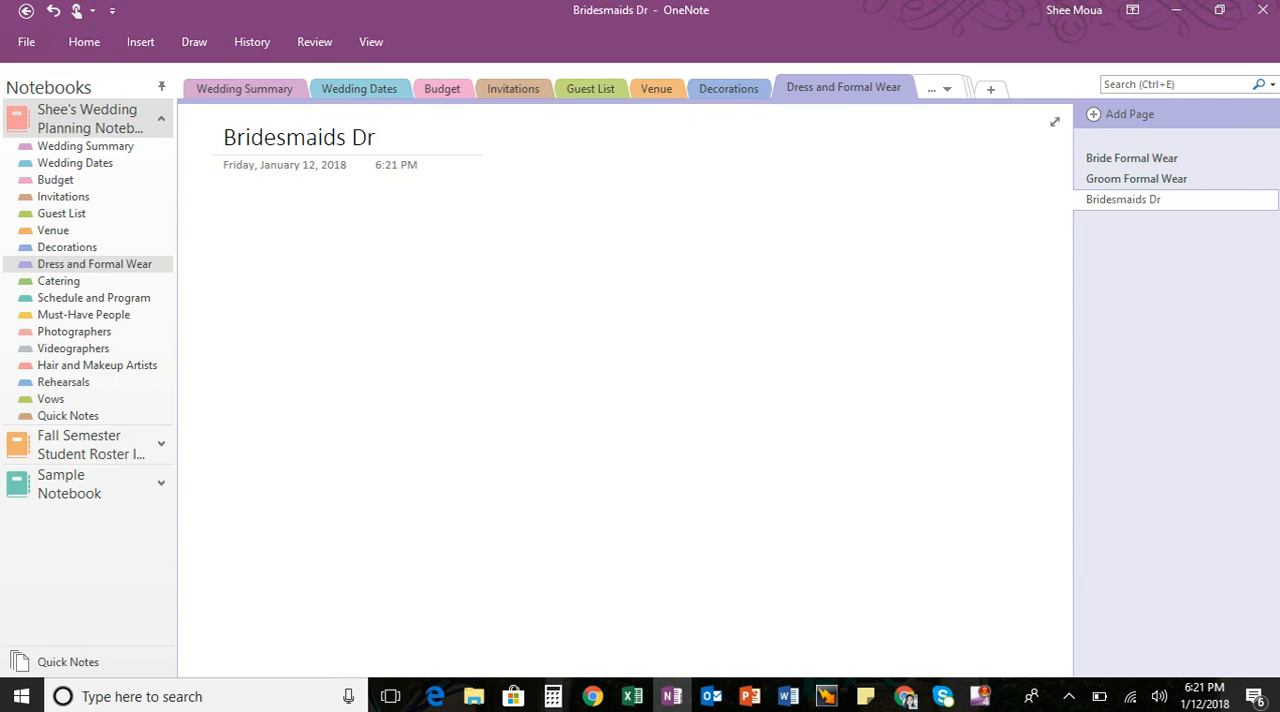
text(esses)
key(Return)
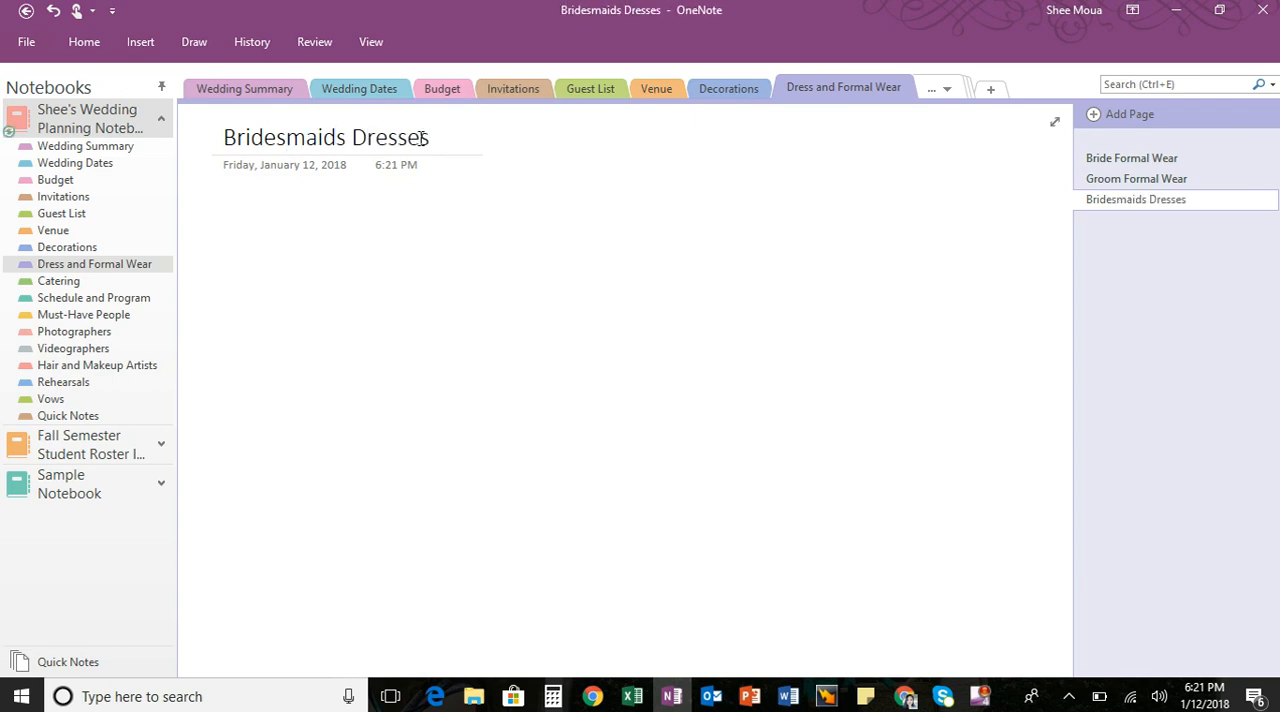
- Write the note "Websites: Azazie" in the body of the Bridesmaids Dresses page
text(Websites)
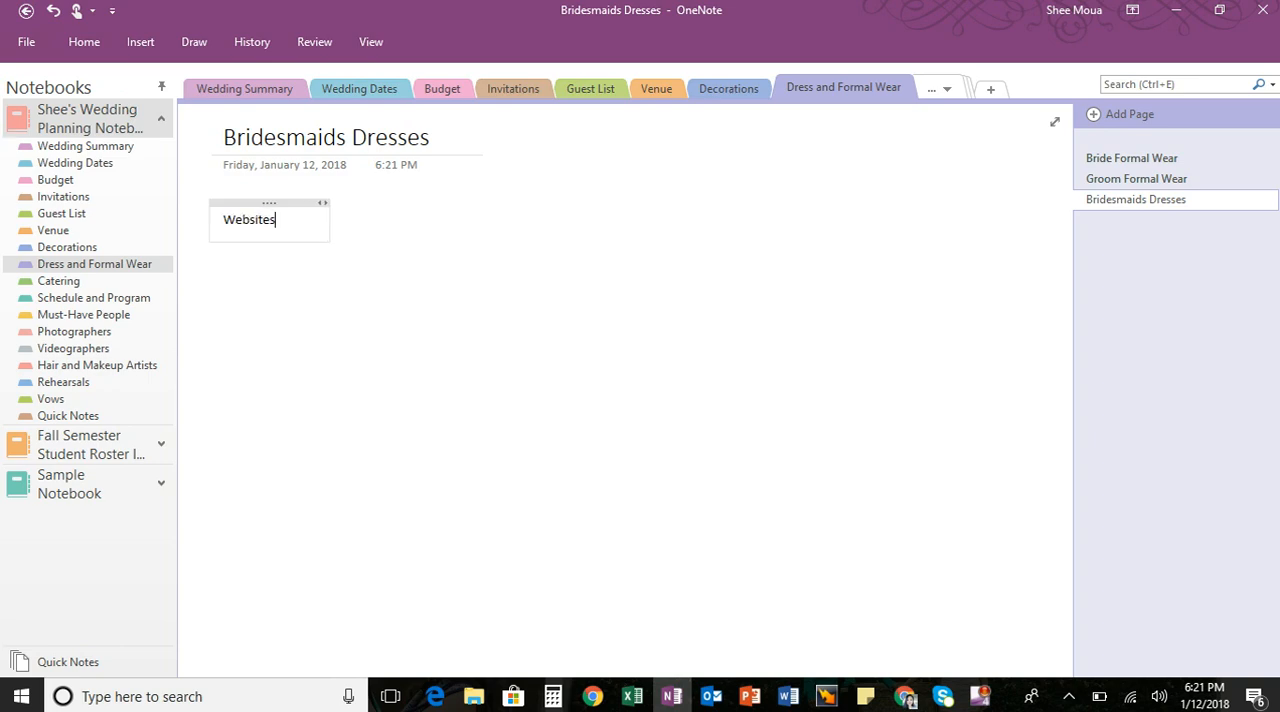
text(: Azazie)
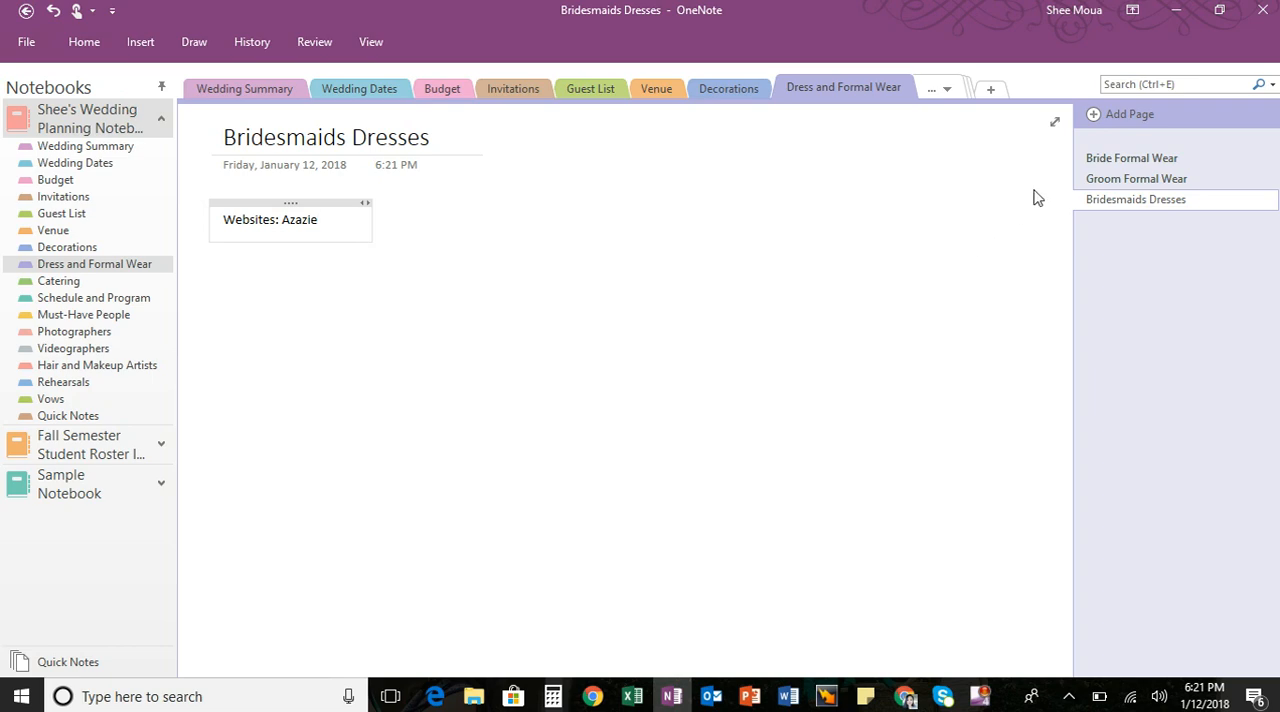
- Add a page titled "Groomsmen Formal Wear" at the end of the Dress and Formal Wear section
click(1094, 118)
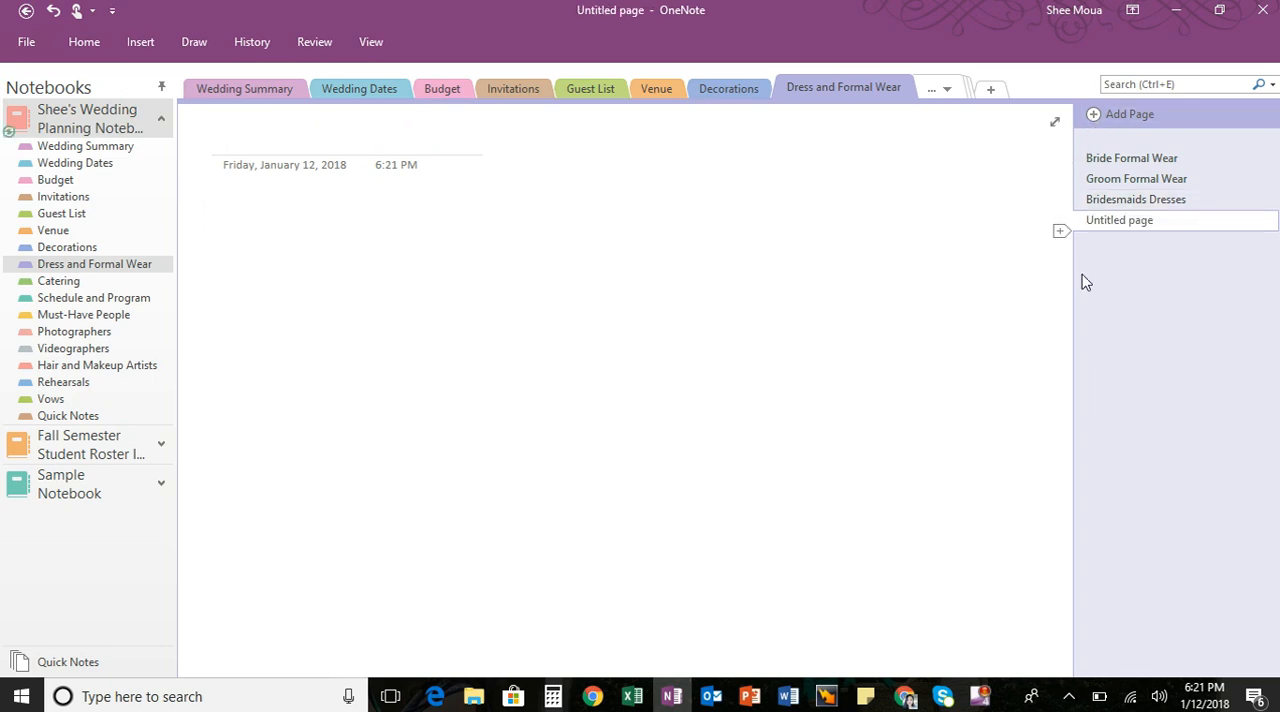
text(G)
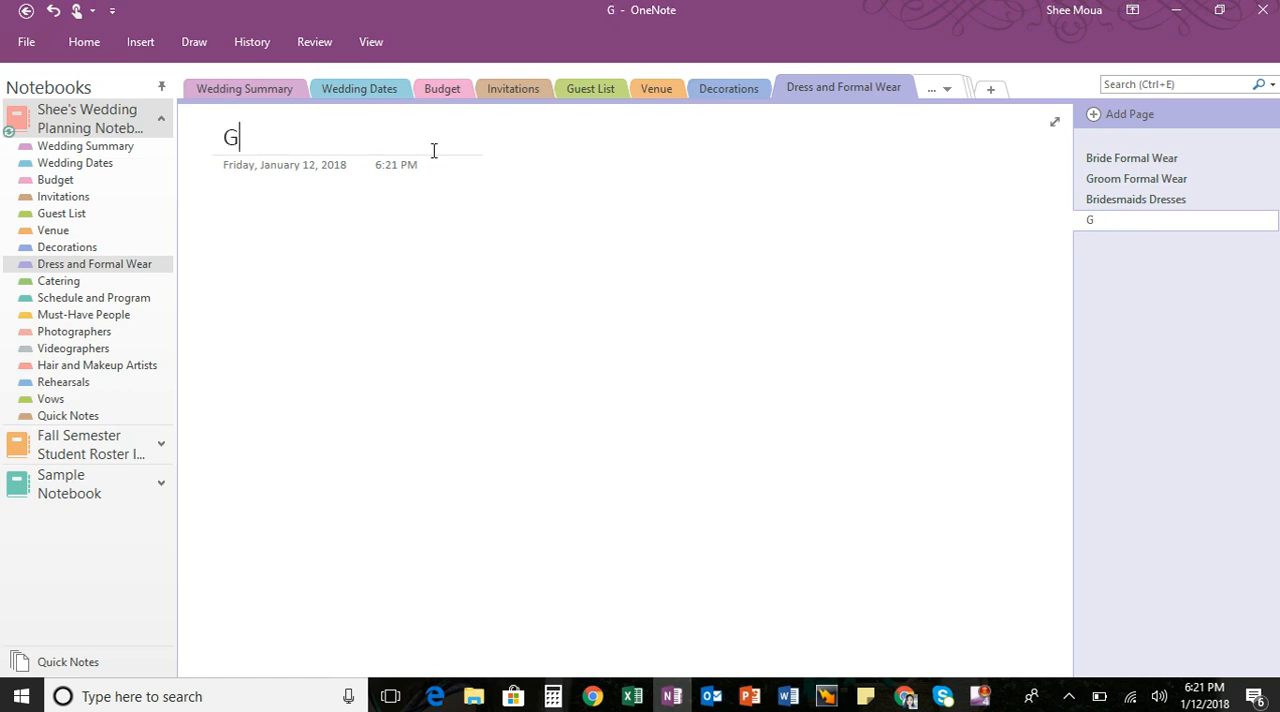
text(roomsmen Form)
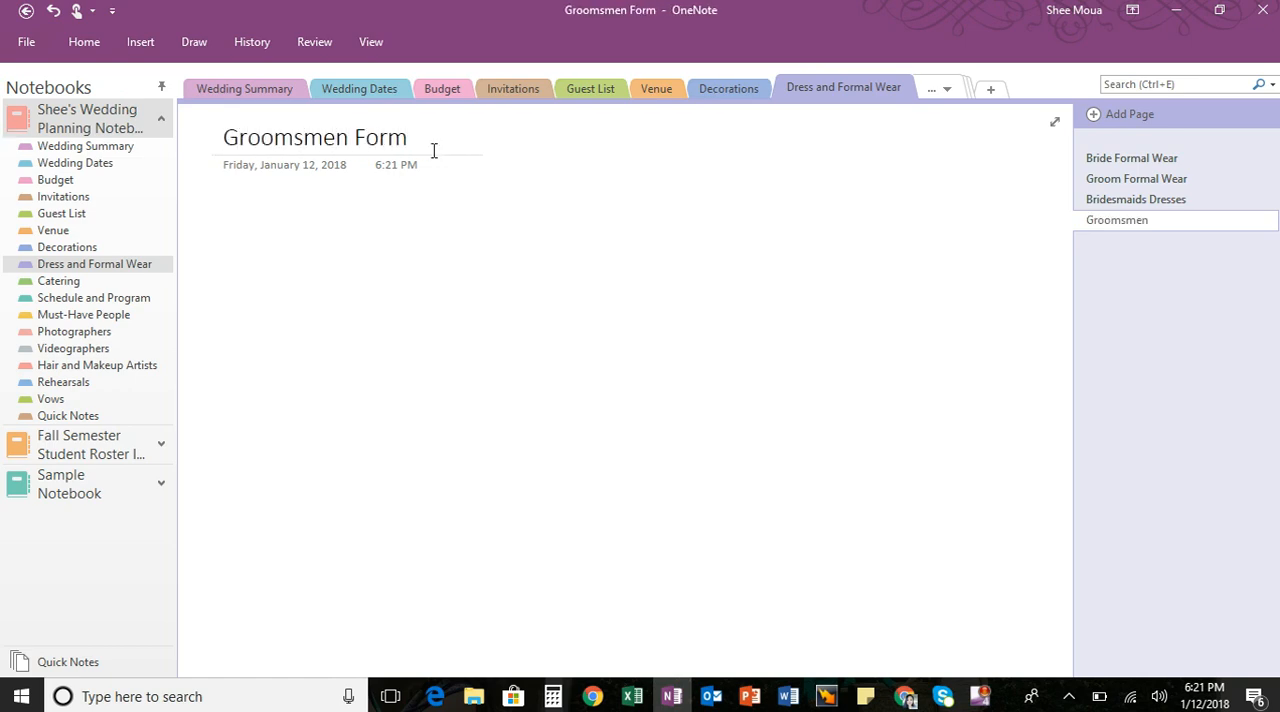
text(al Wear)
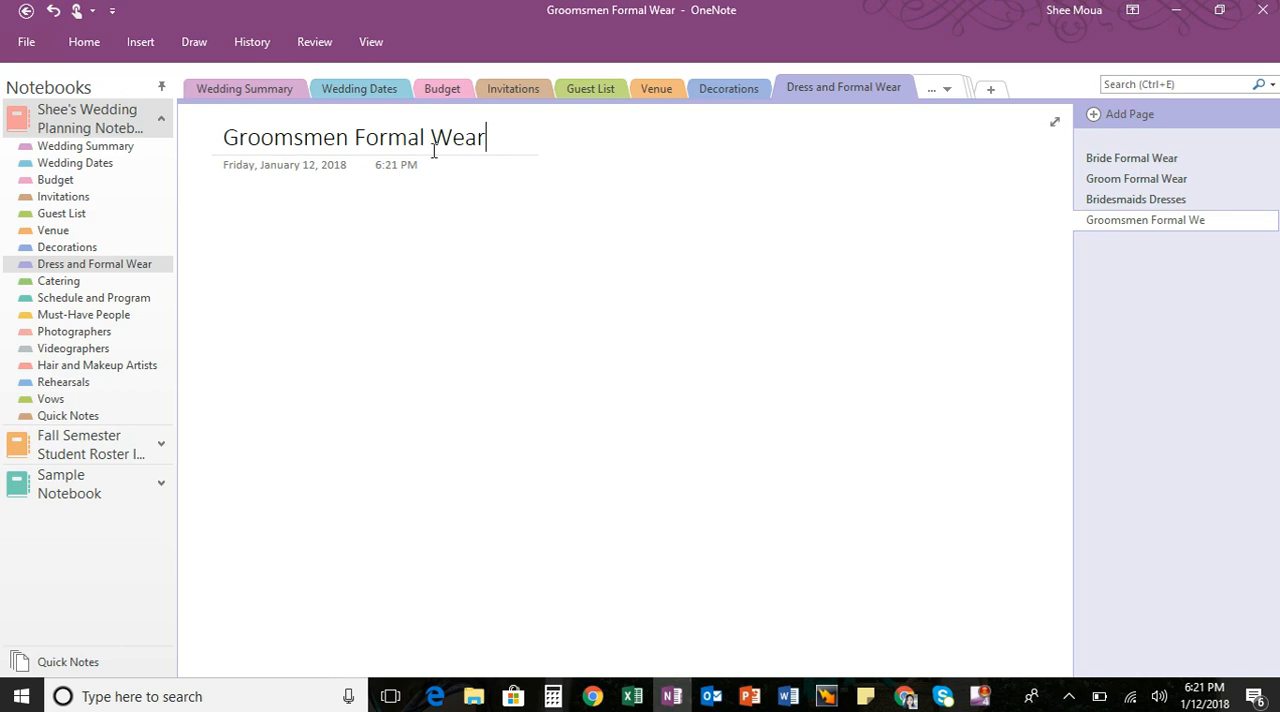
key(Return)
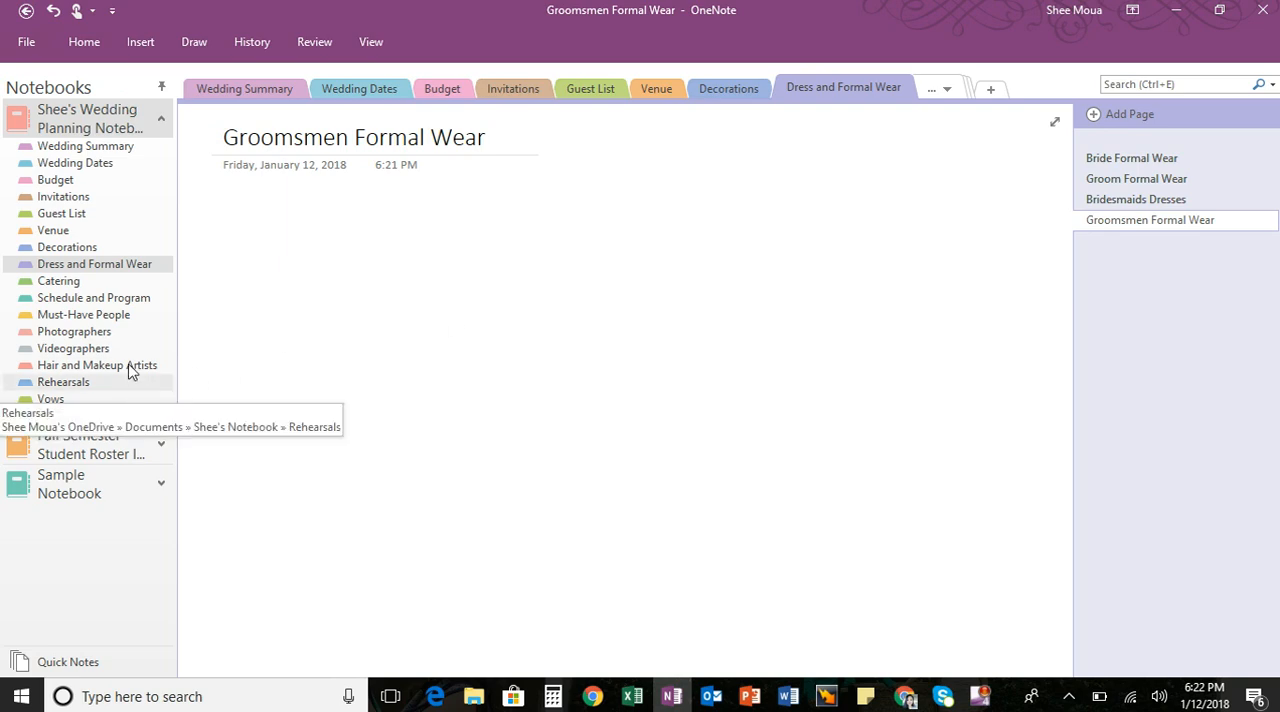
- Title the untitled page in the Rehearsals section "List of Bridal Party" and write "Names" in its body
click(97, 384)
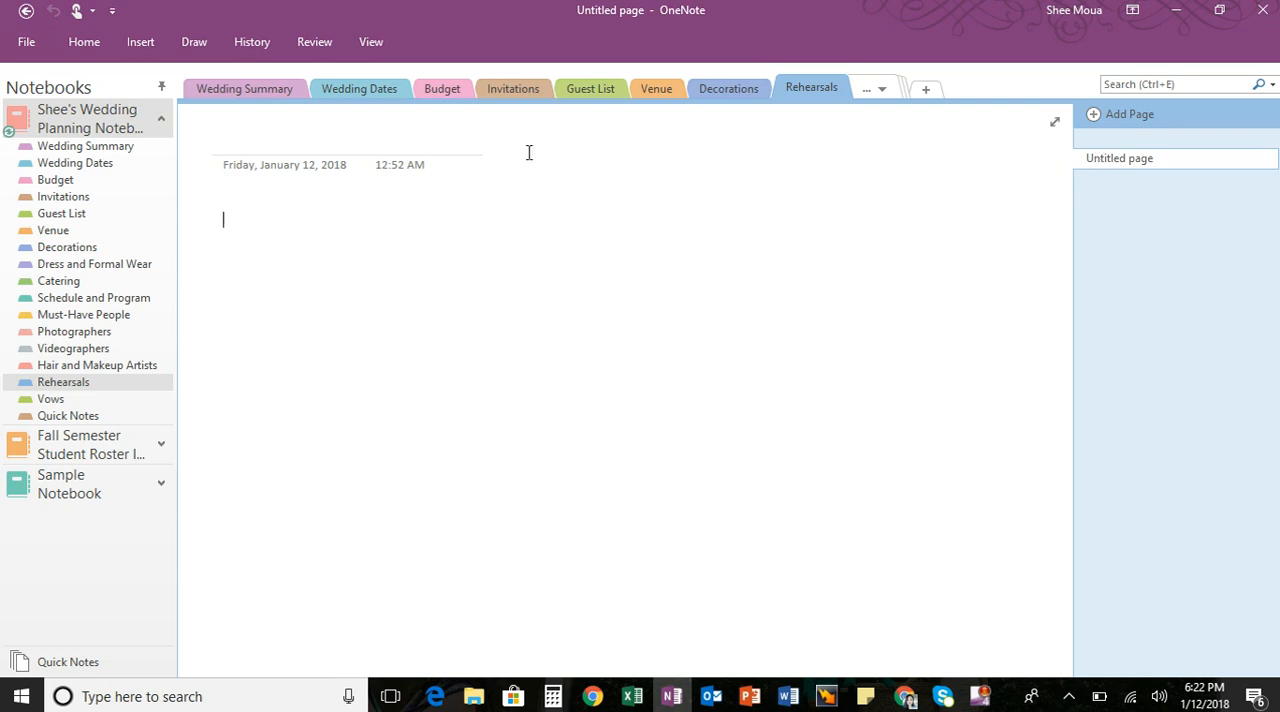
click(349, 144)
text(List of Br)
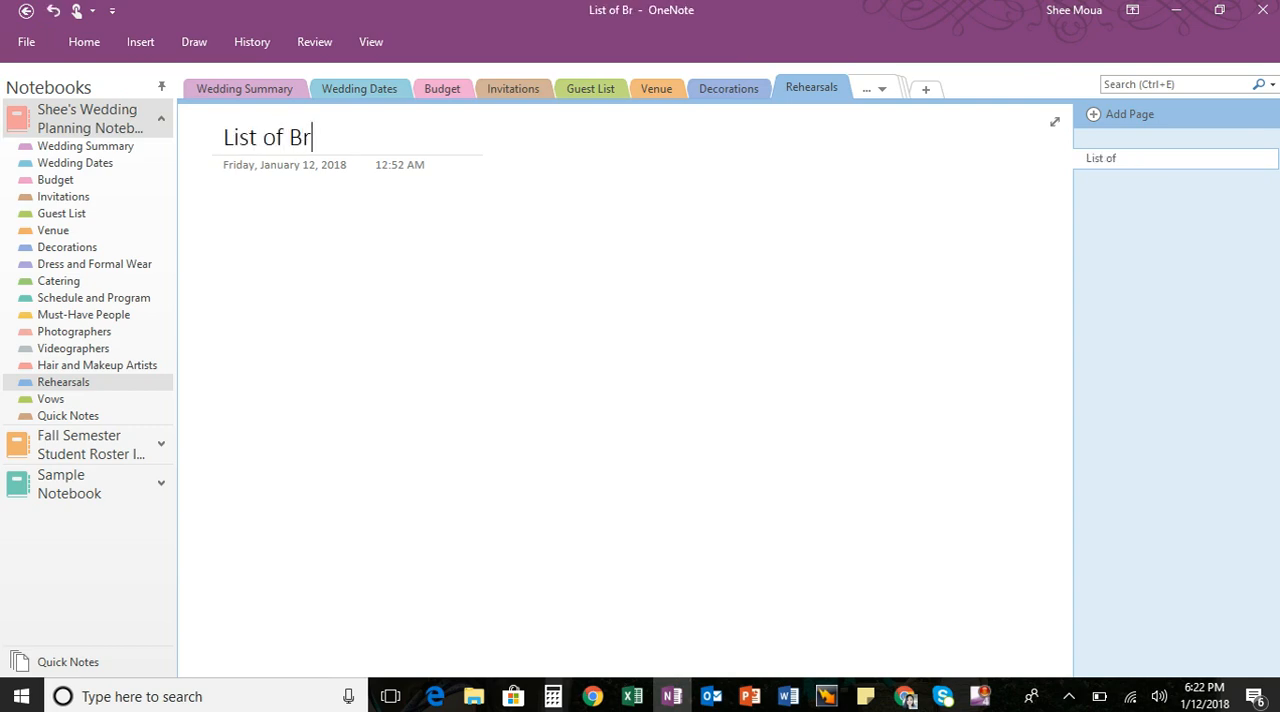
text(idal Party)
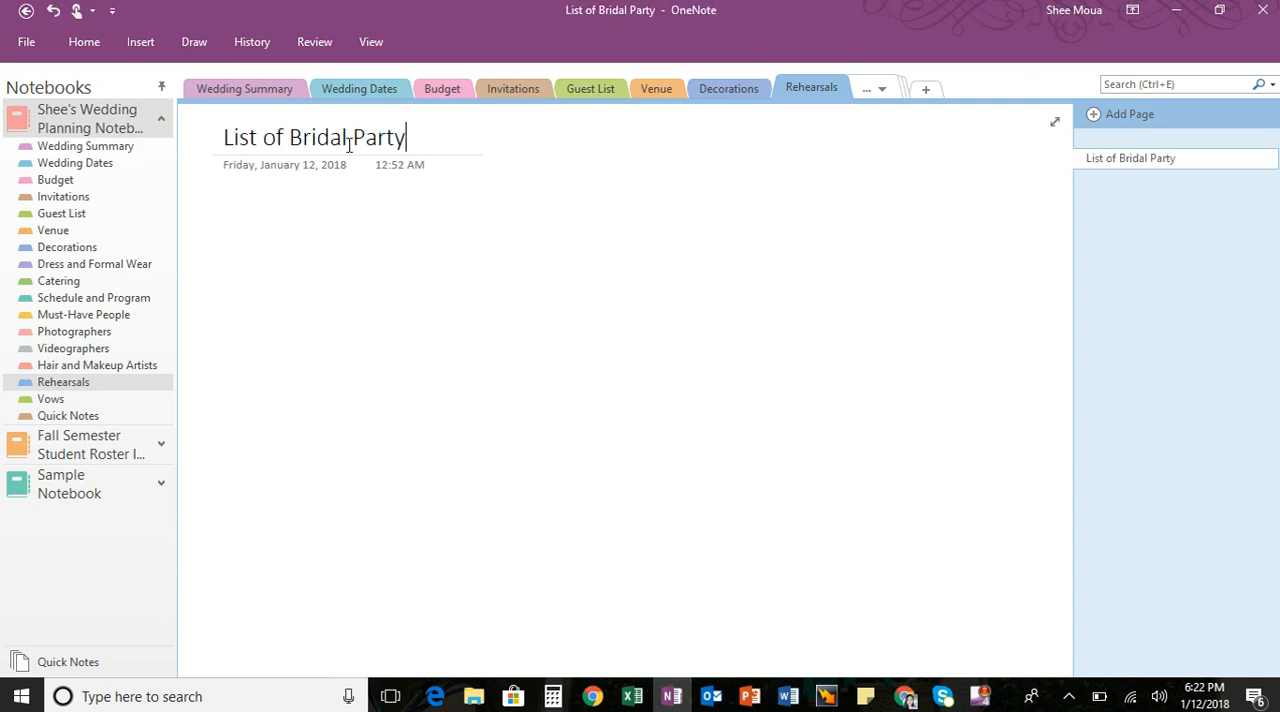
key(Return)
text(Names)
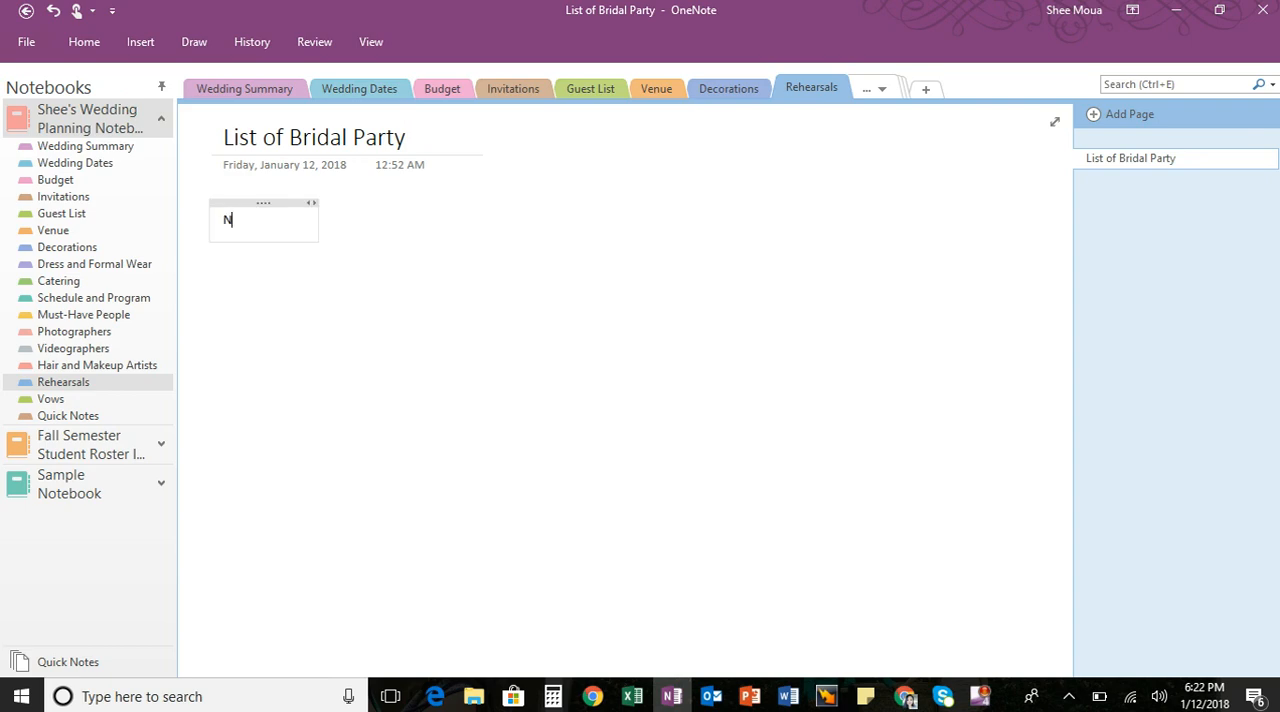
click(443, 414)
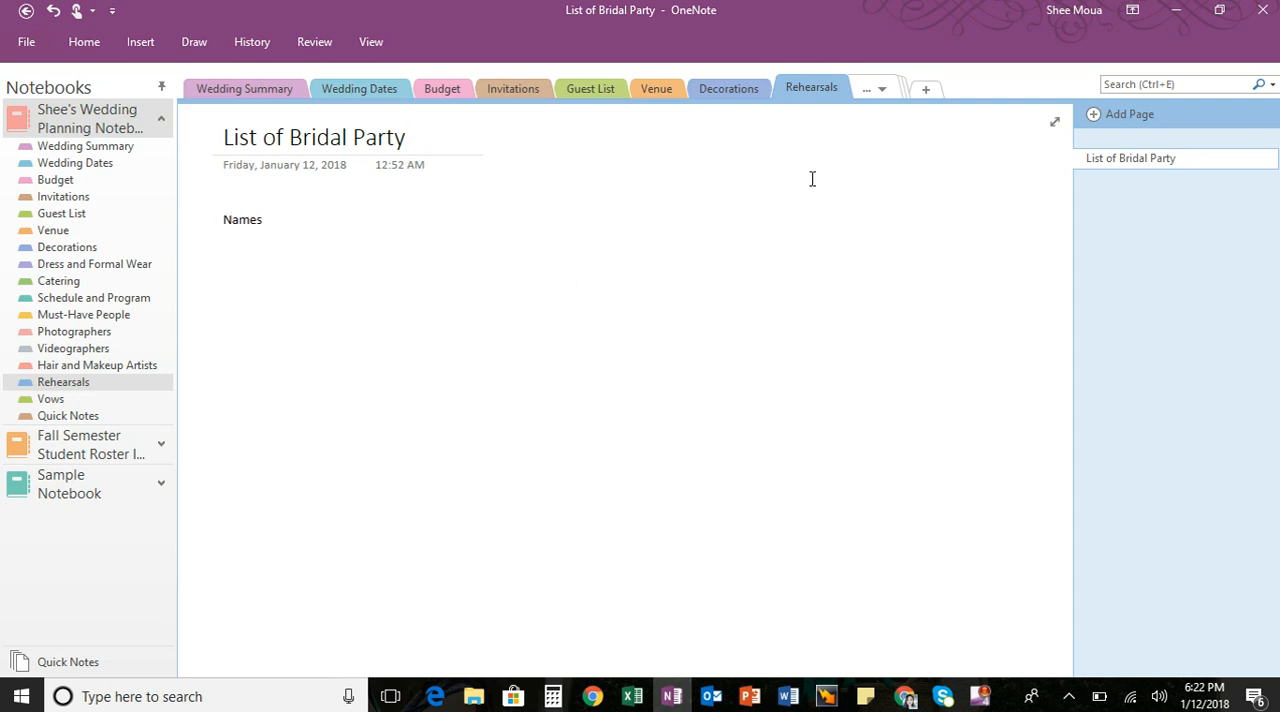
- Add a page titled "Order of Procession" to the Rehearsals section
click(1095, 117)
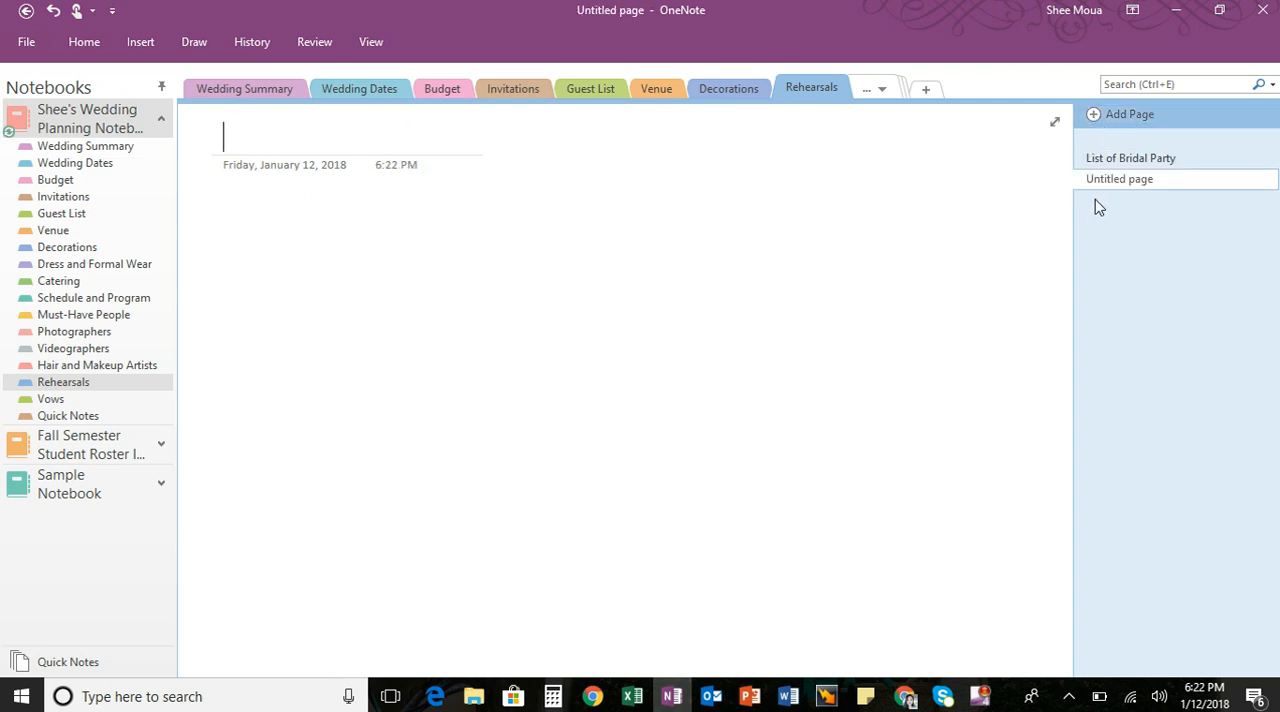
text(Orde)
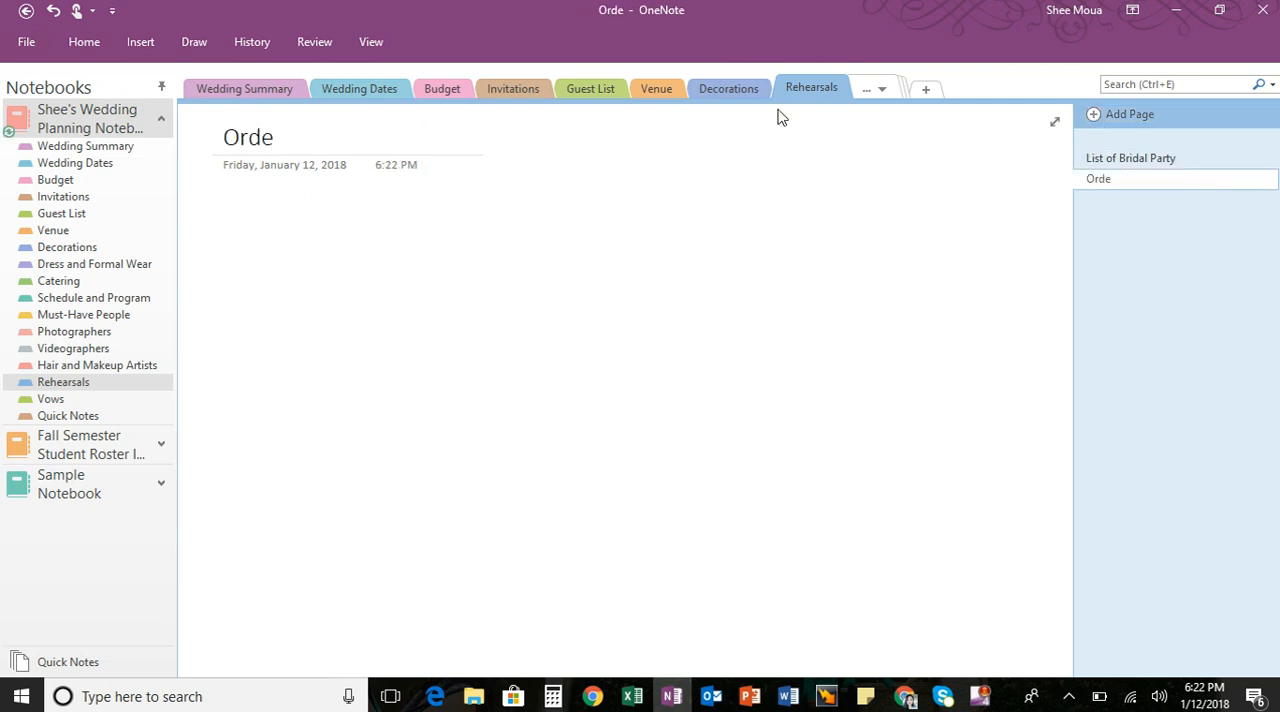
text(r of Processi)
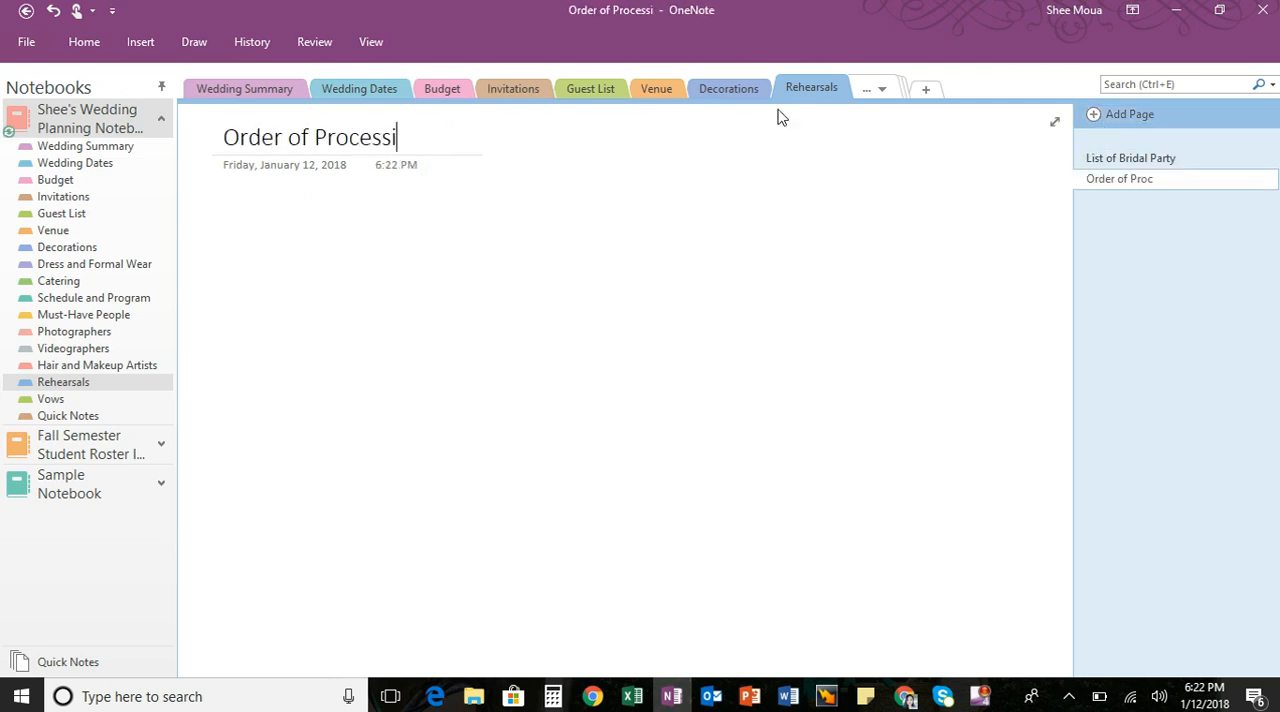
text(on)
key(Return)
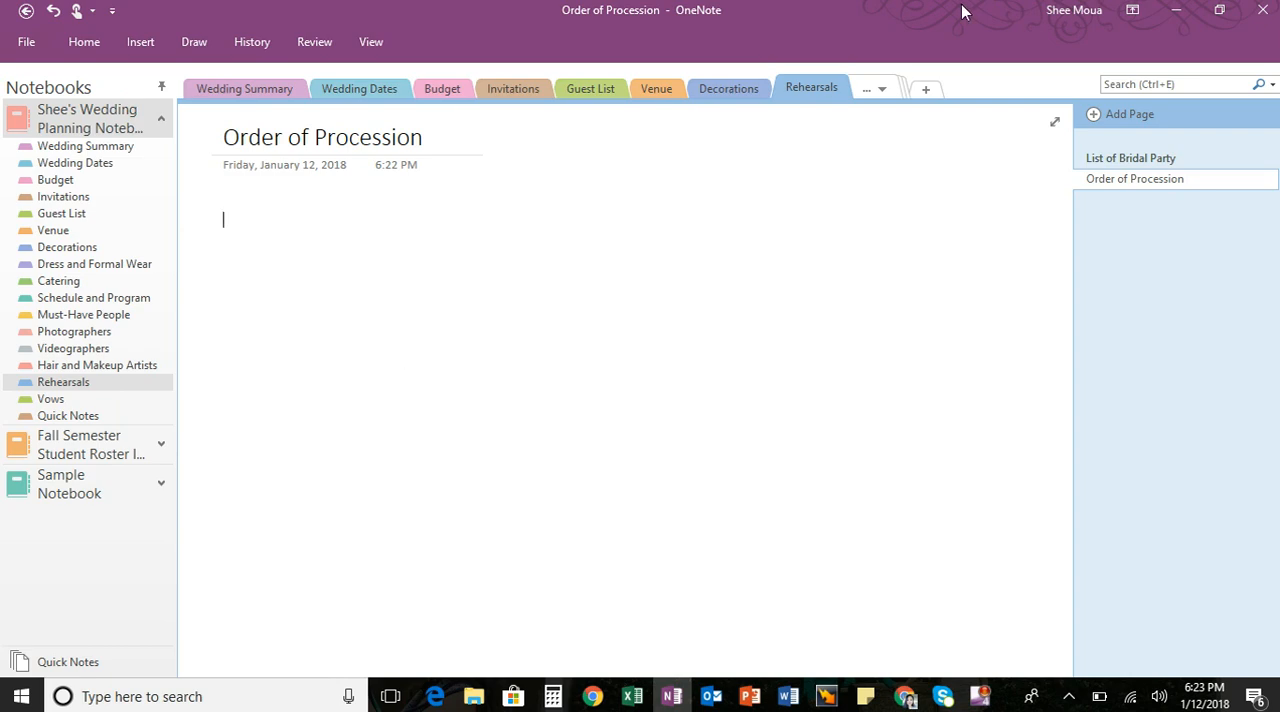
- Create a new section named "Music Playlist" in the wedding planning notebook
click(924, 89)
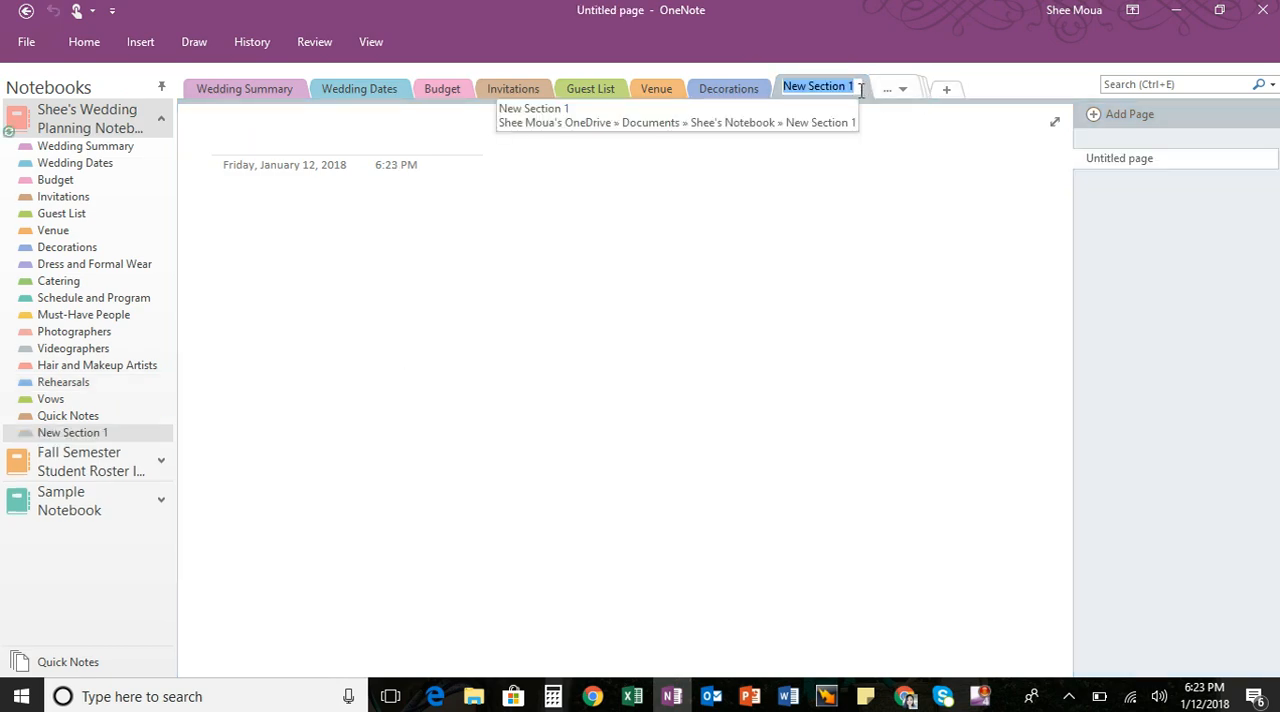
text(Music)
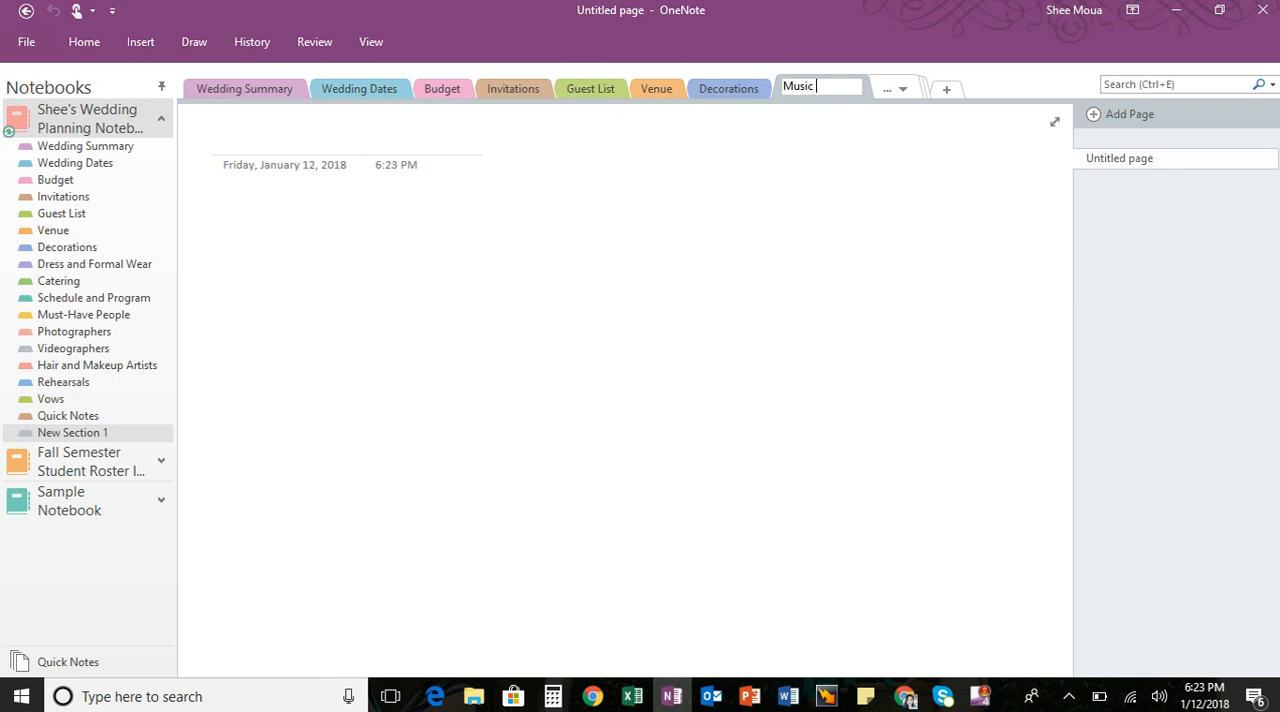
text( Playlist)
key(Return)
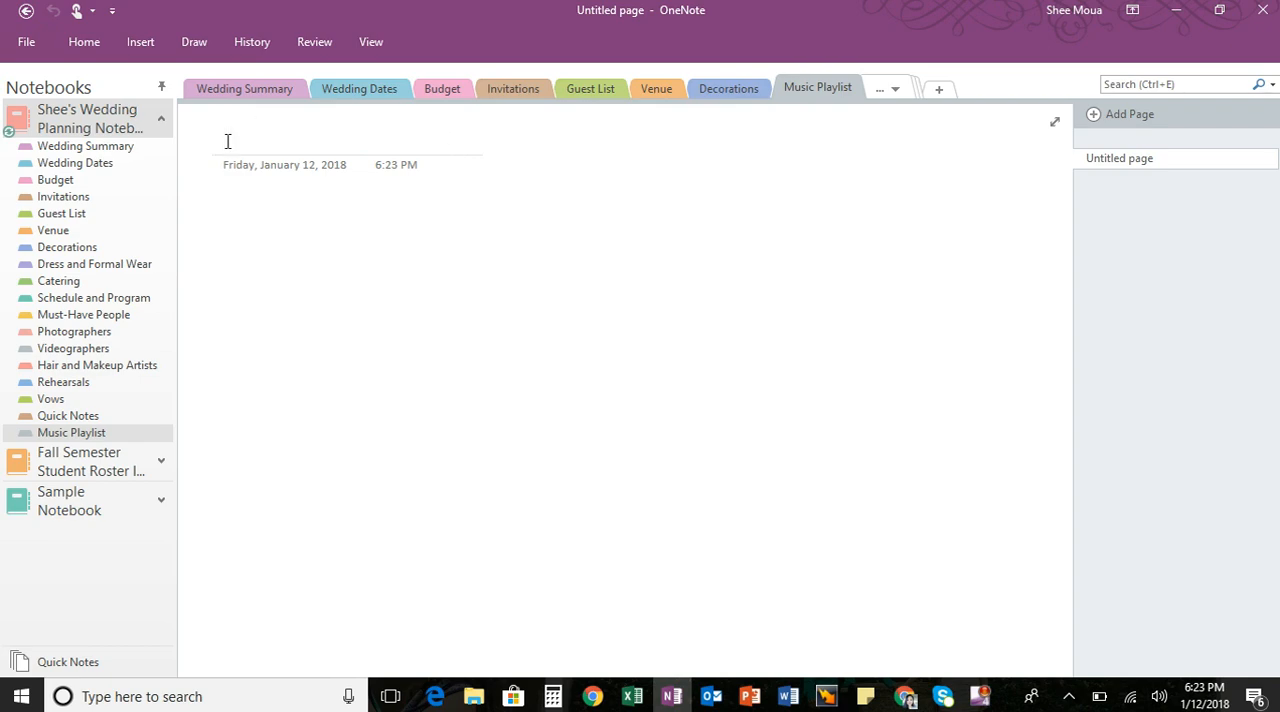
- Title the first page of the Music Playlist section "Doors Opening" and place the cursor in its body
text(Y)
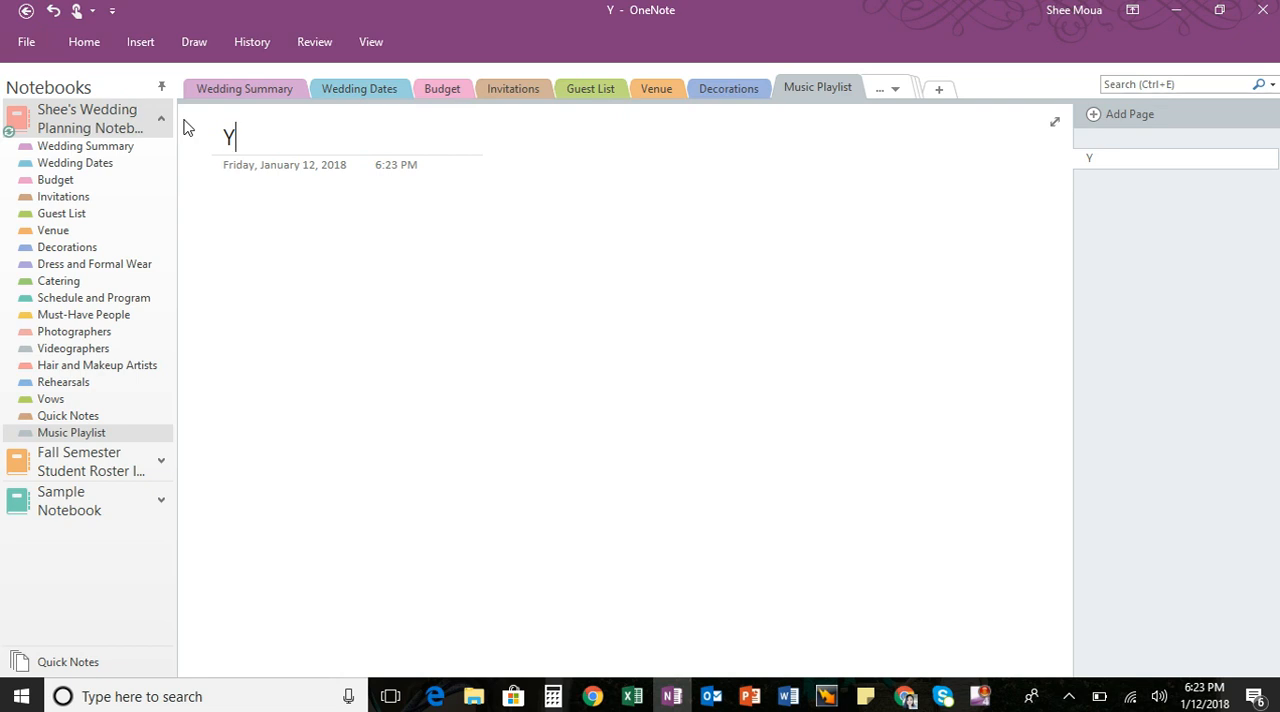
key(BackSpace)
text(Doors Opening)
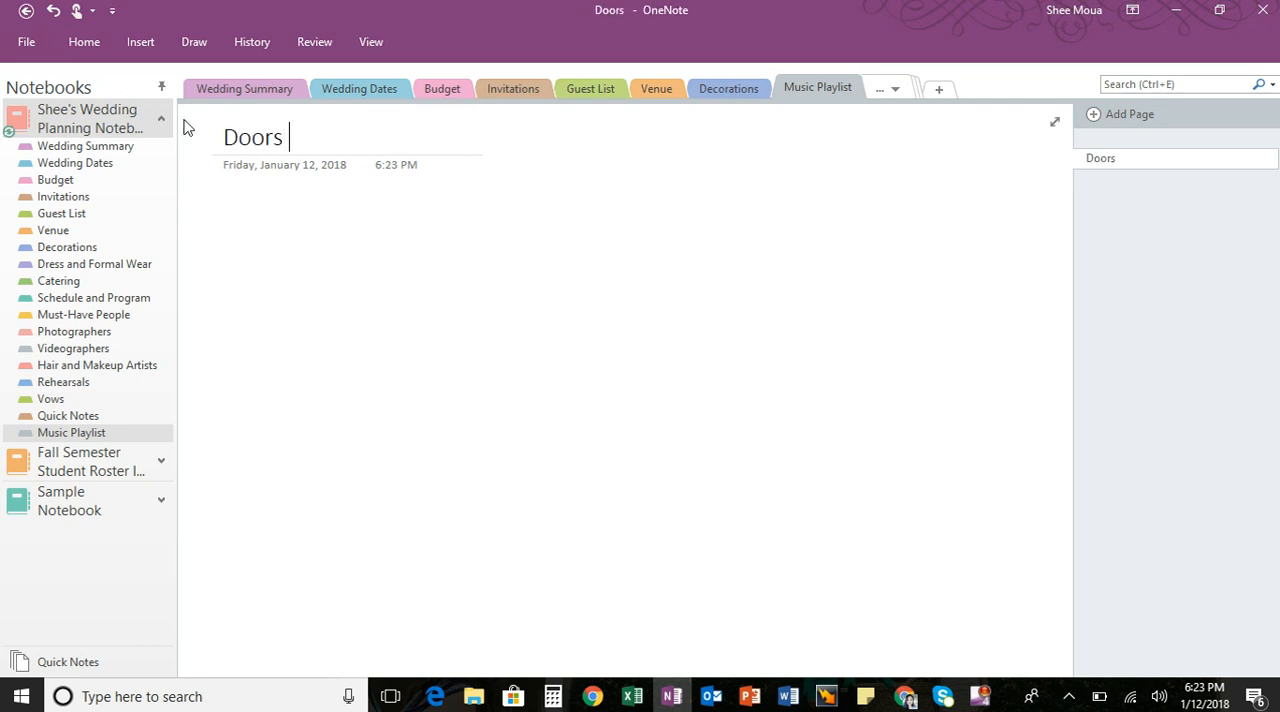
click(234, 210)
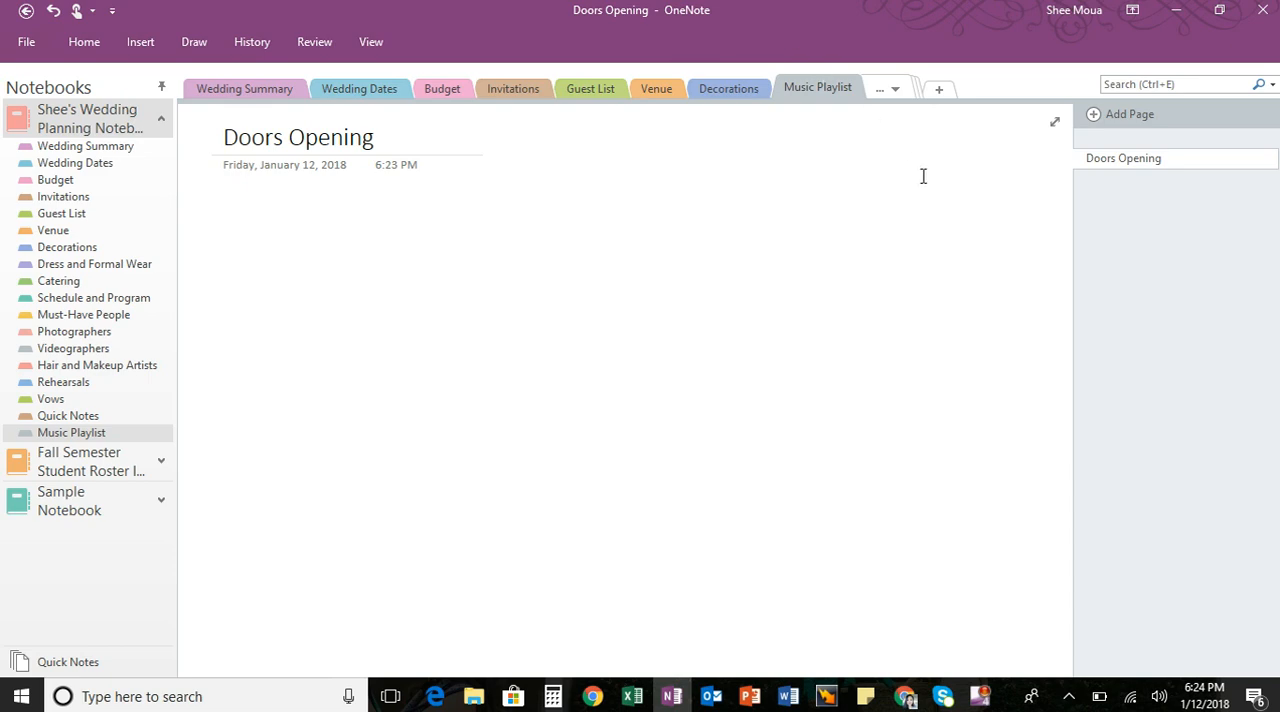
- Add a page titled "Ceremony" to the Music Playlist section and move the section directly above Vows in the notebook's section list
click(1092, 113)
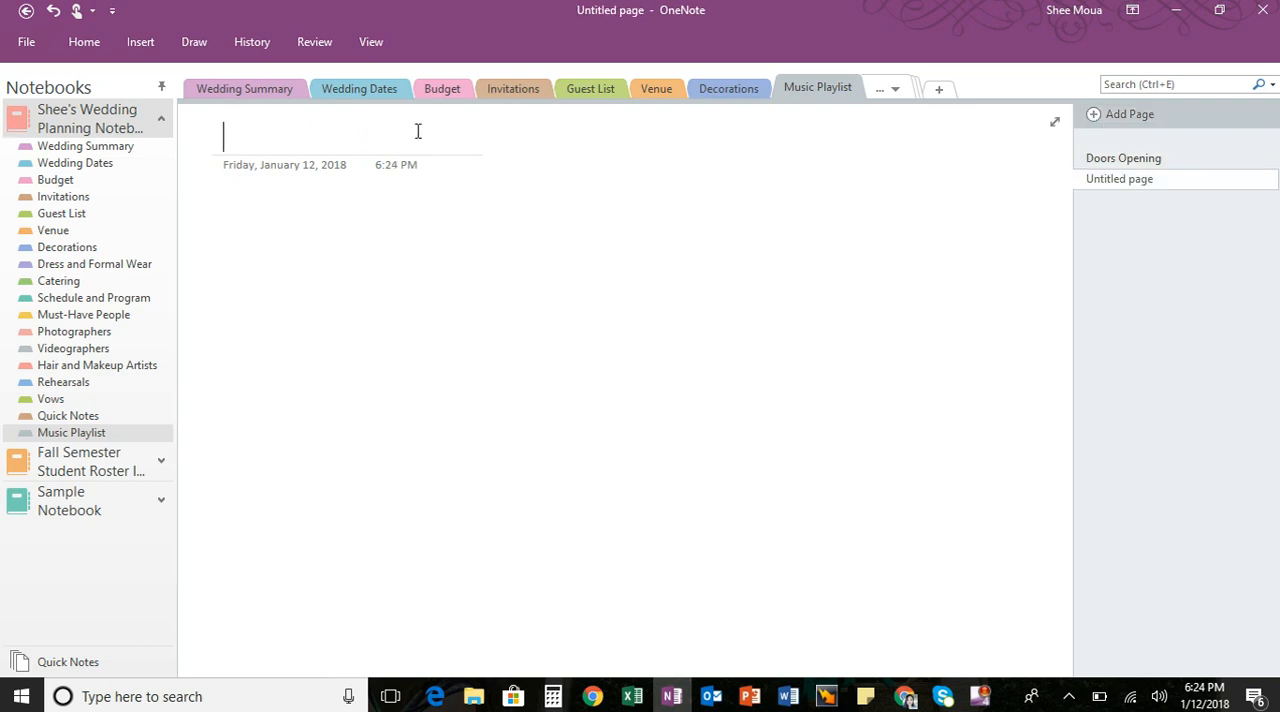
text(Ceremony)
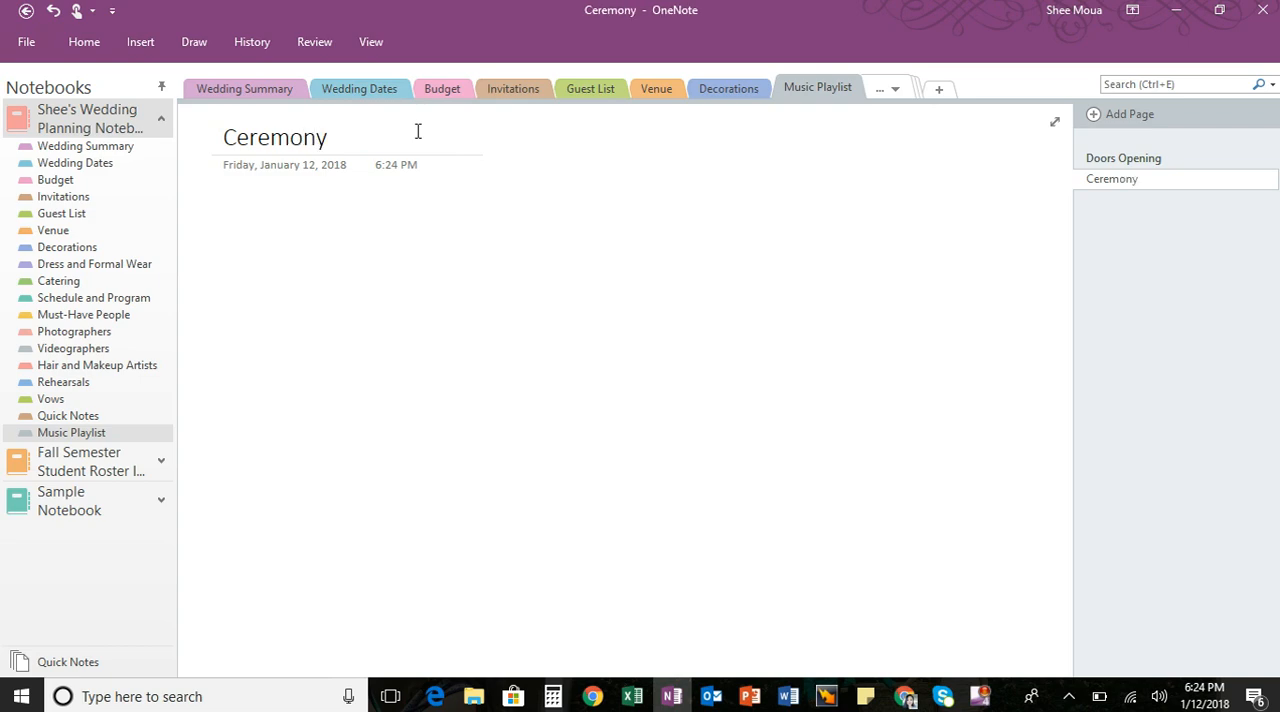
key(Return)
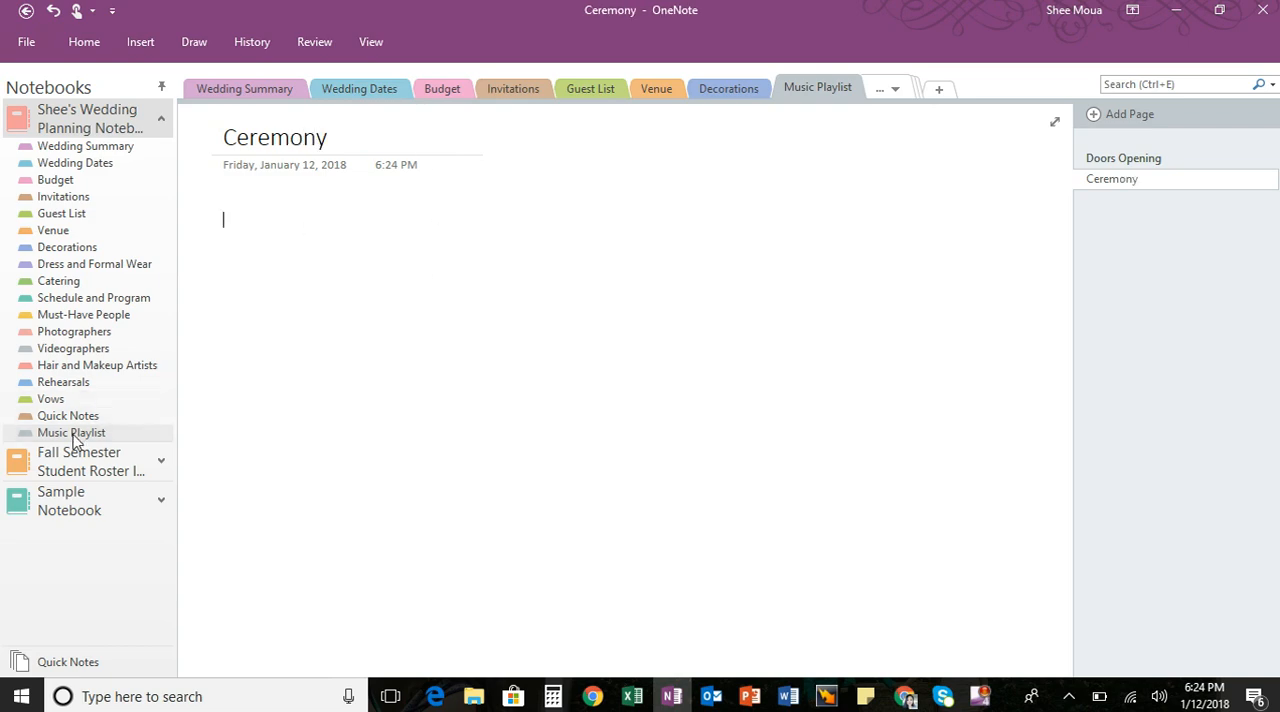
drag(77, 434, 82, 399)
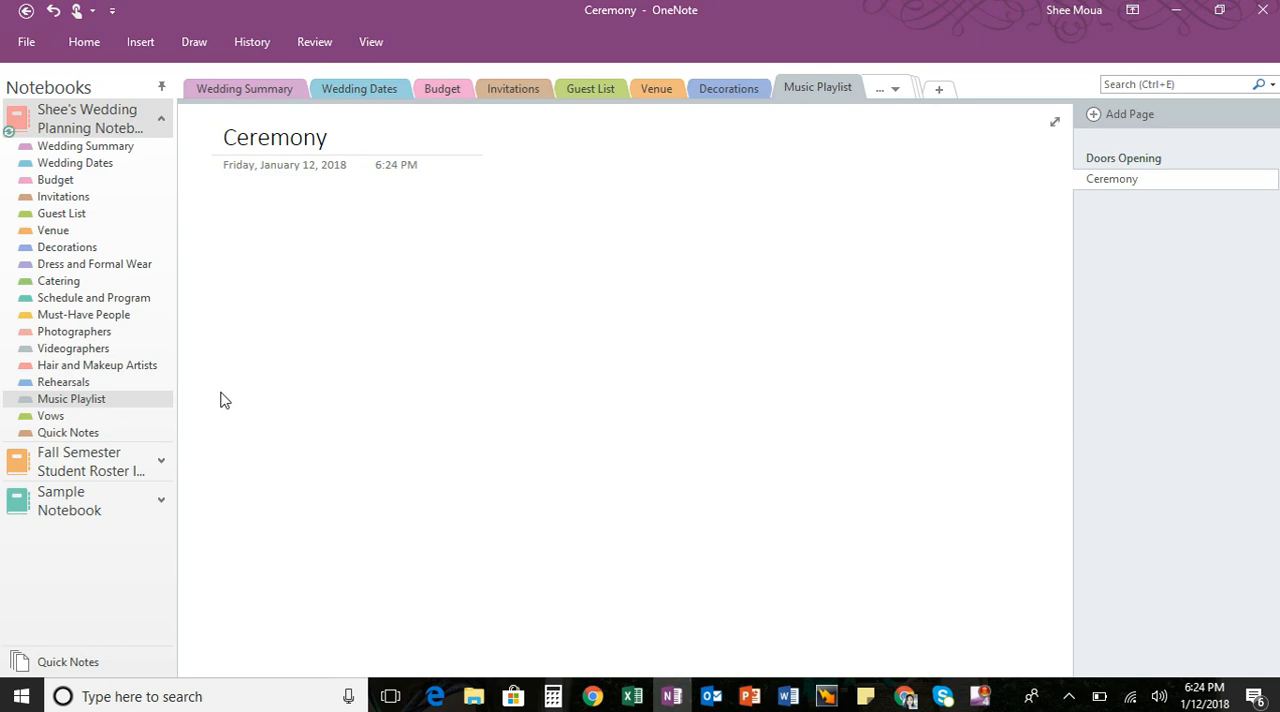
- Review the Catering section and each page of the Schedule and Program section, from Wedding Schedule Options through Wedding Program
click(84, 283)
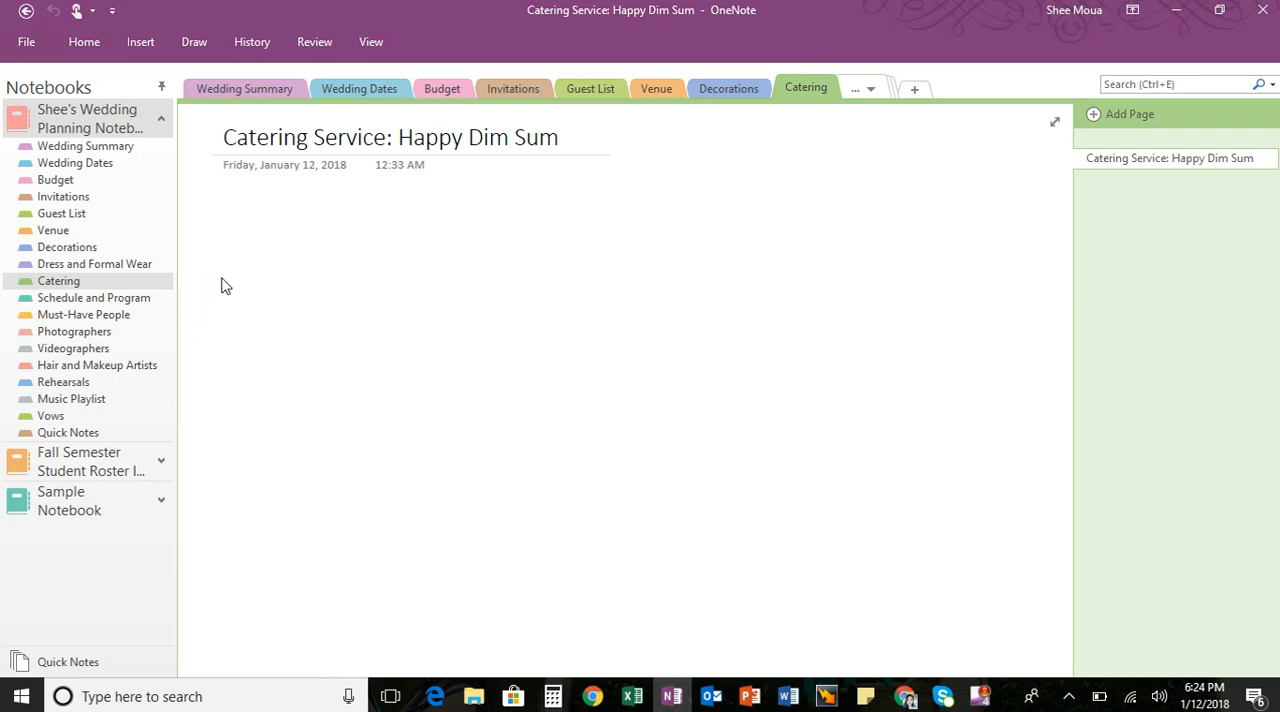
click(148, 296)
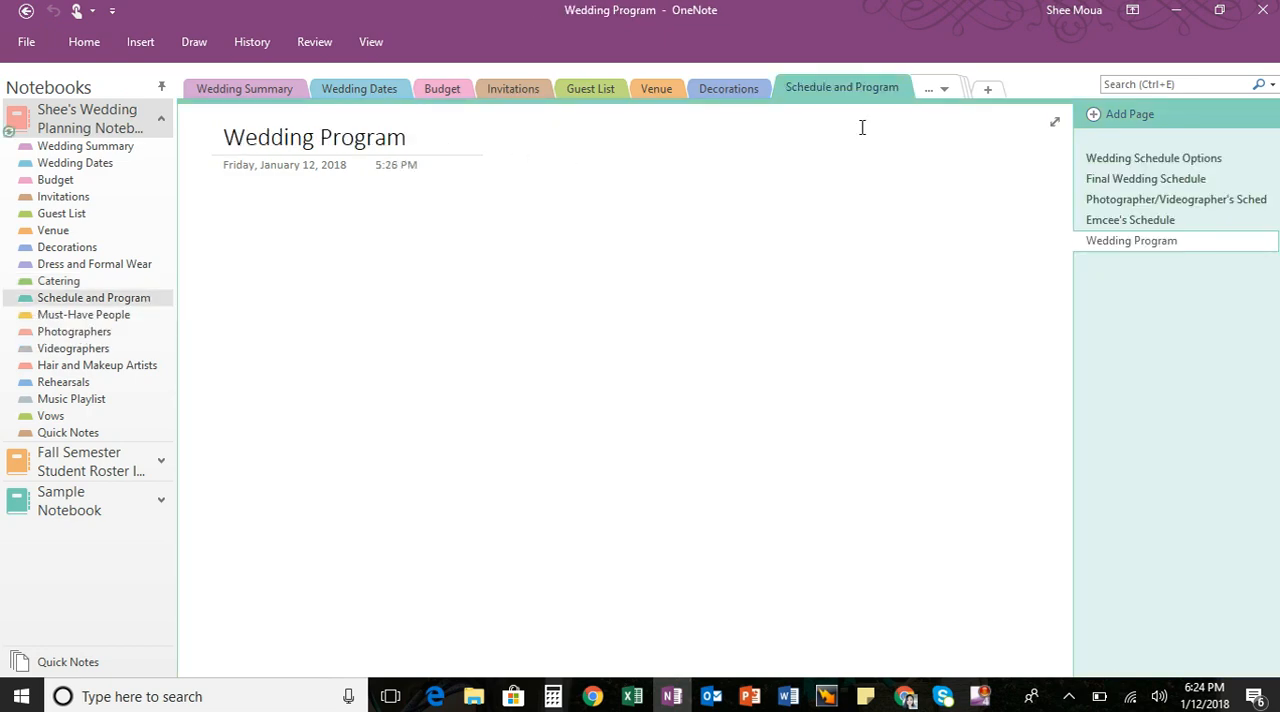
click(1175, 162)
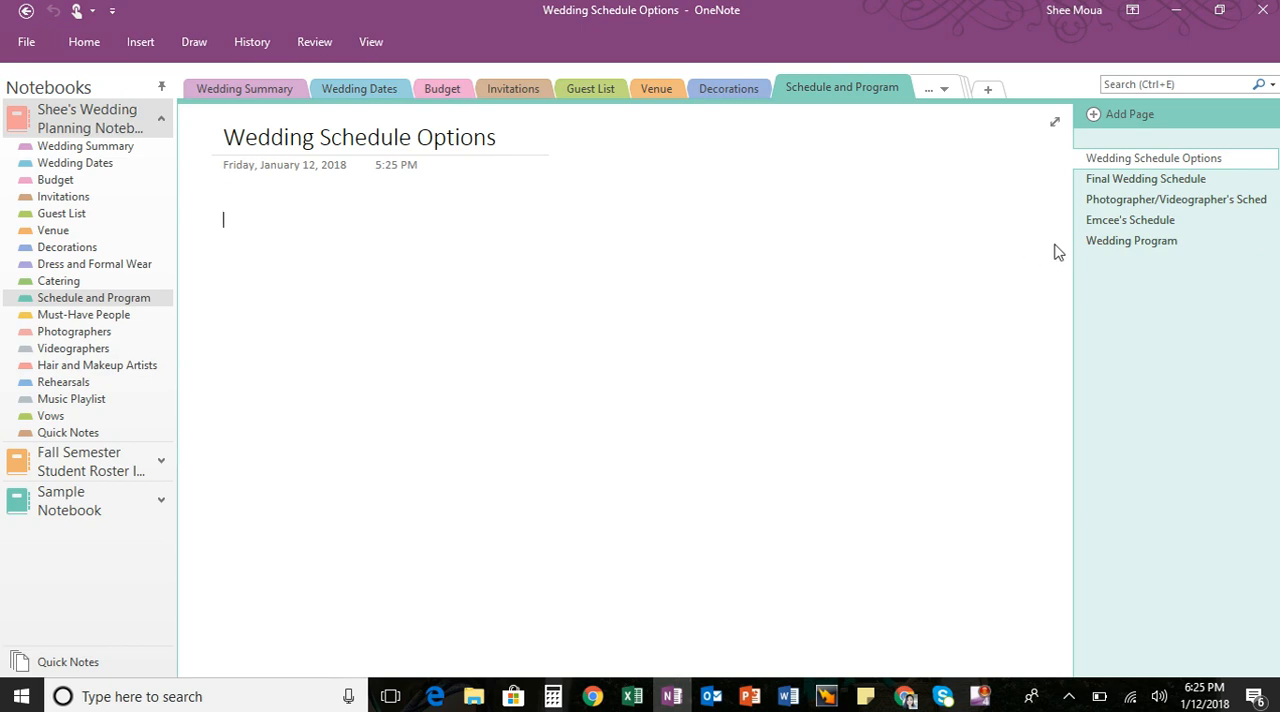
click(1120, 186)
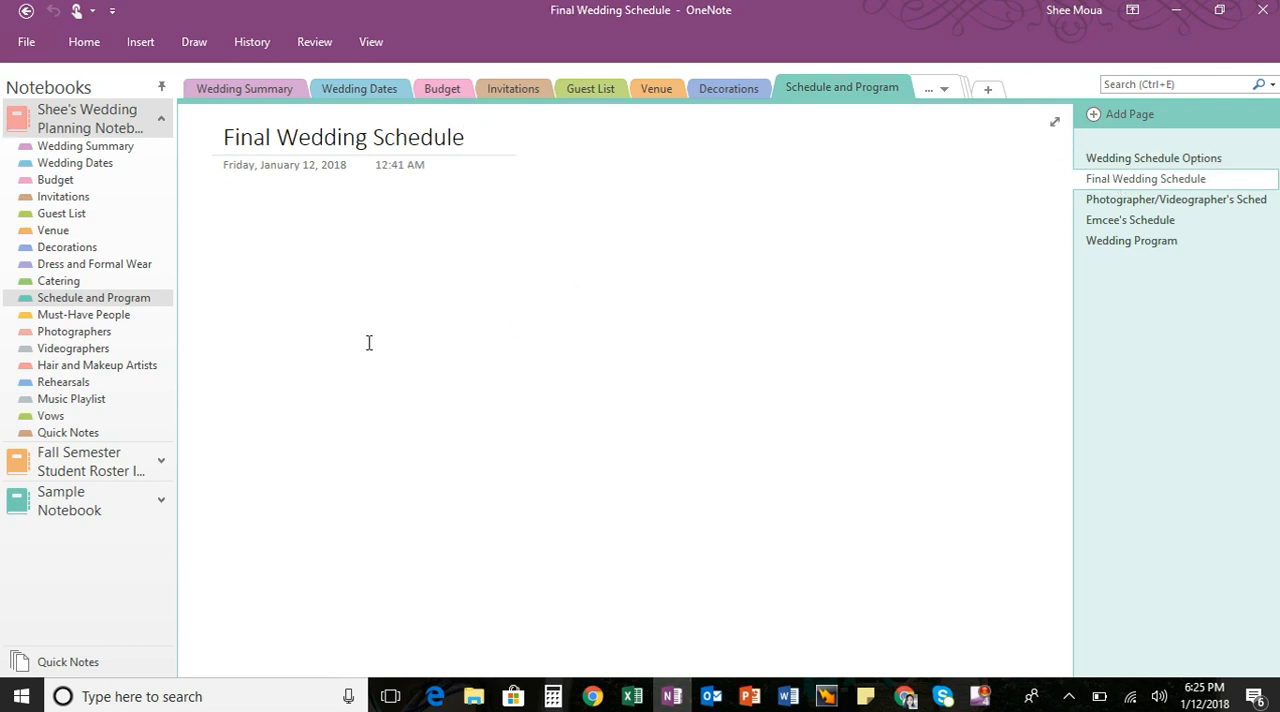
click(1108, 205)
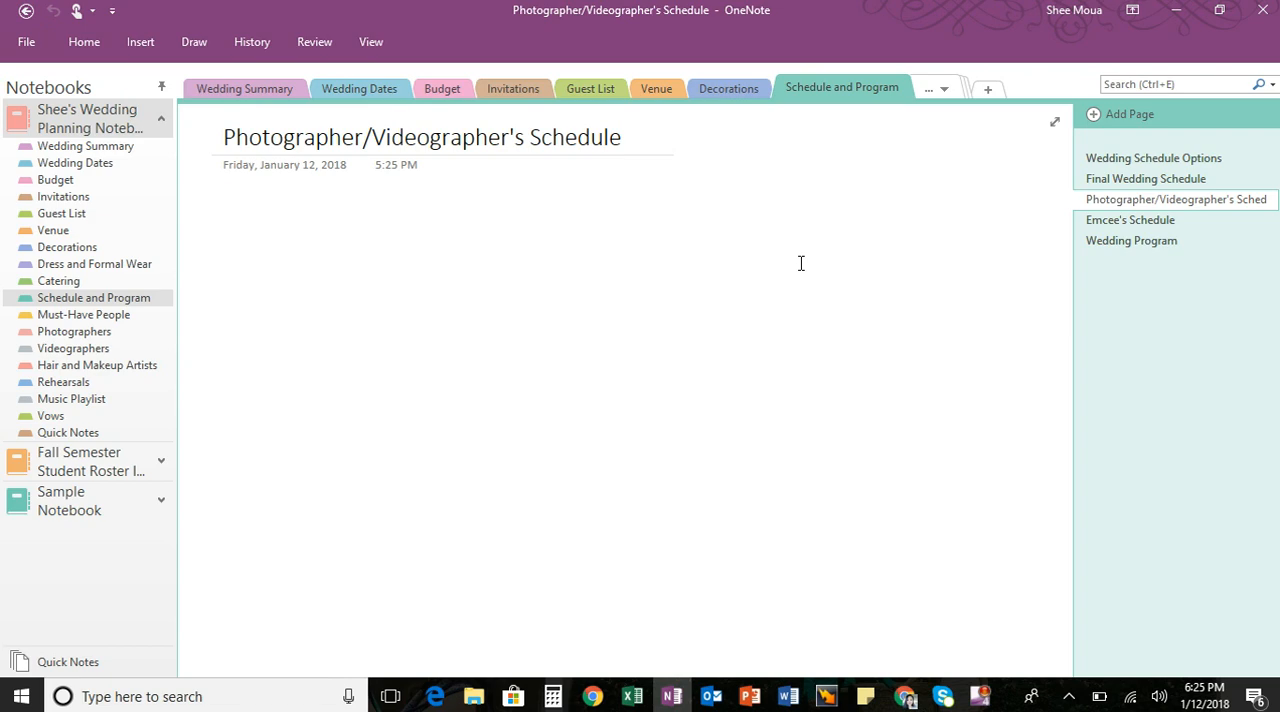
click(1124, 221)
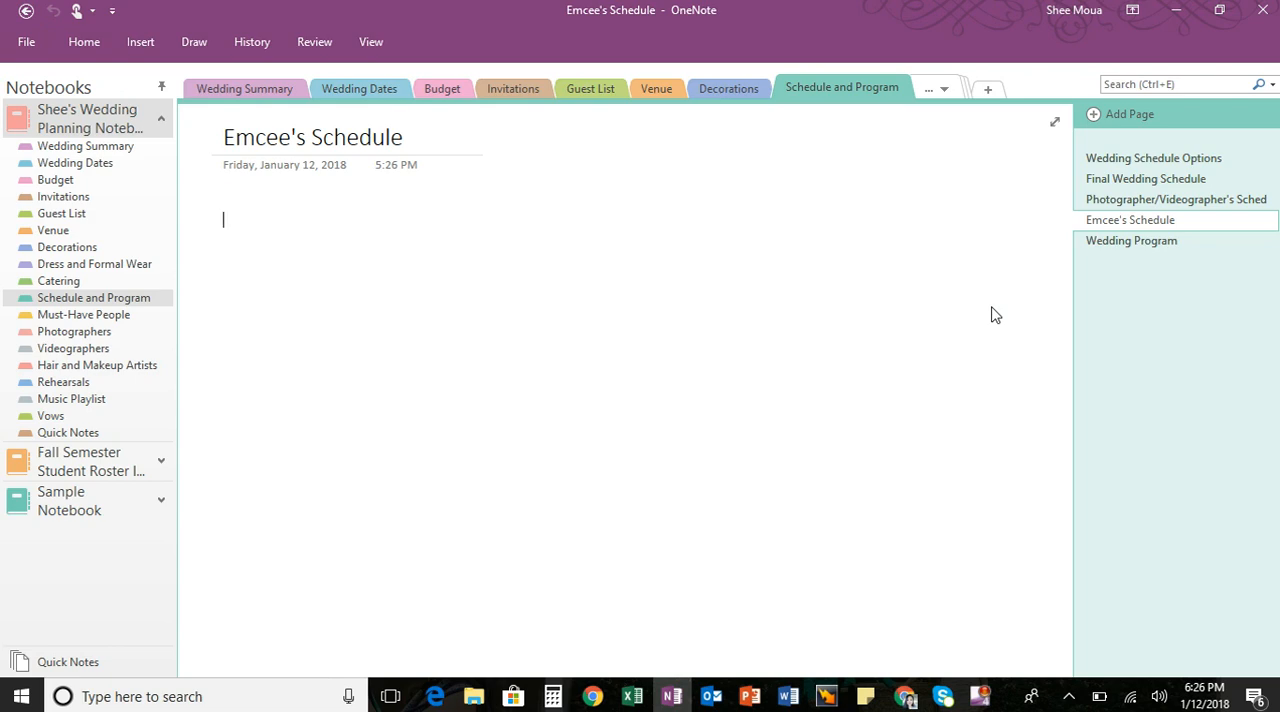
click(1115, 245)
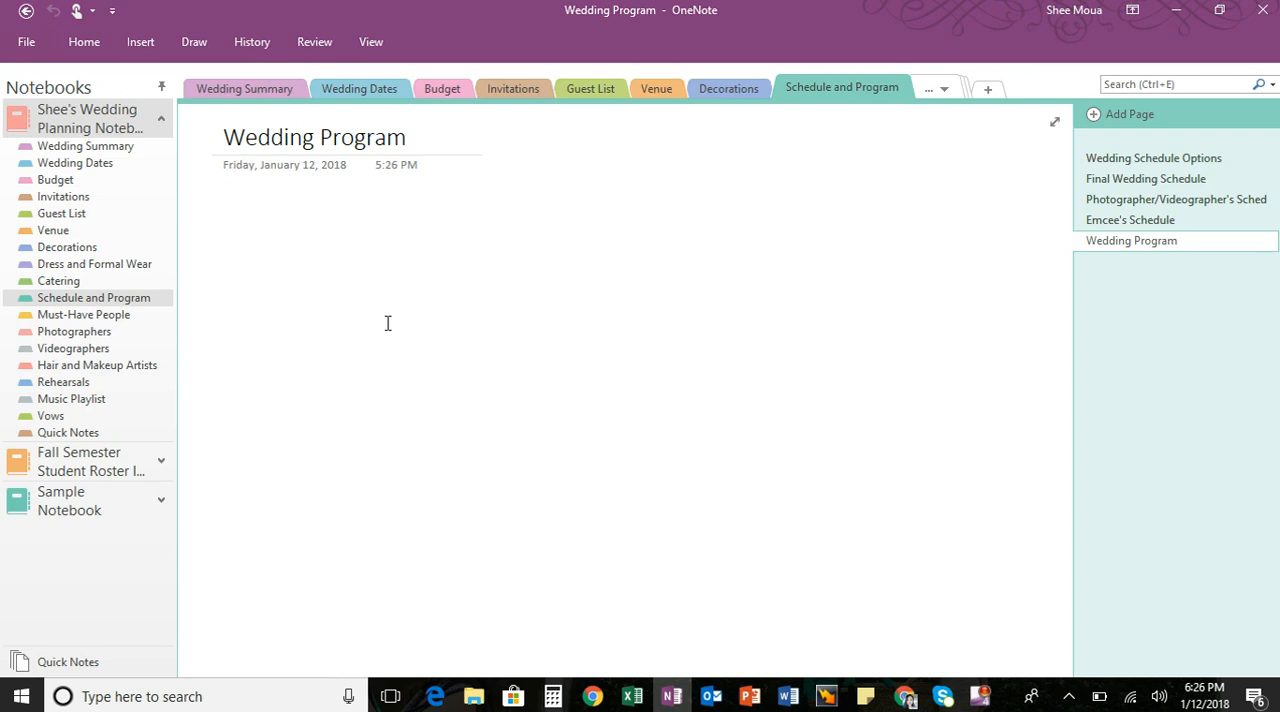
- Look through the Must-Have People, Photographers, Videographers, Hair and Makeup Artists, Rehearsals and Music Playlist sections in order
click(127, 316)
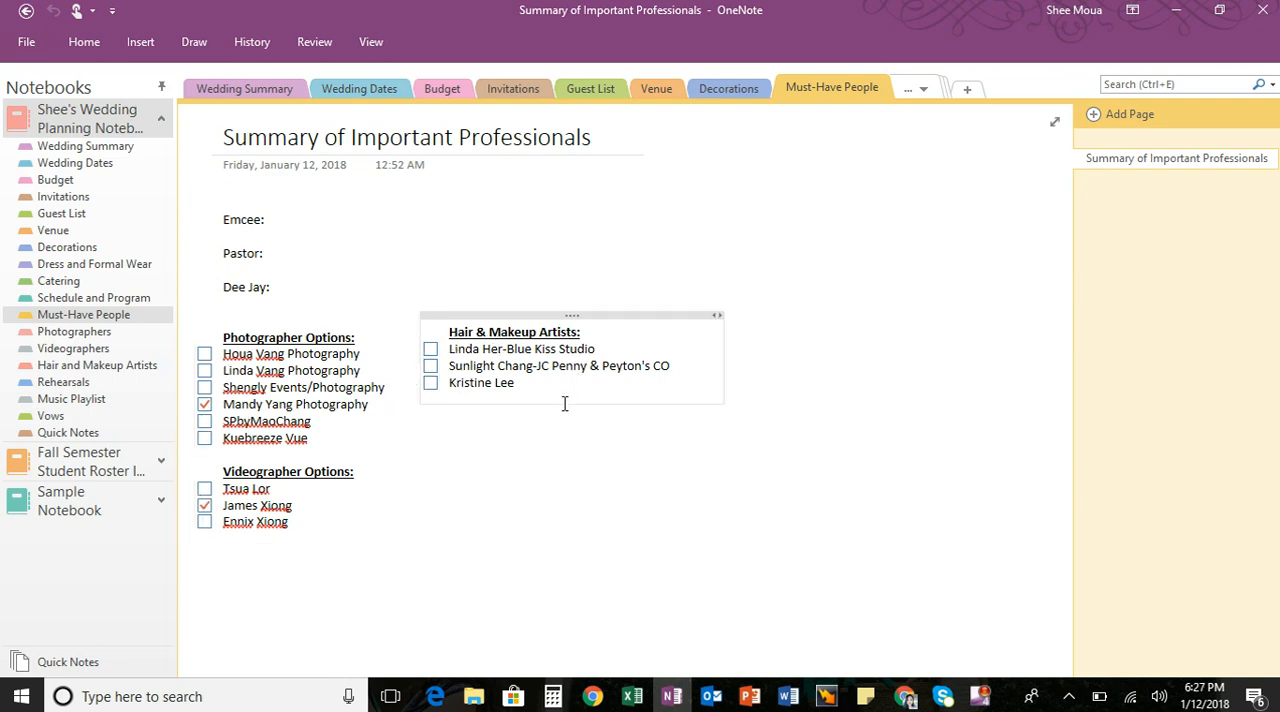
click(788, 489)
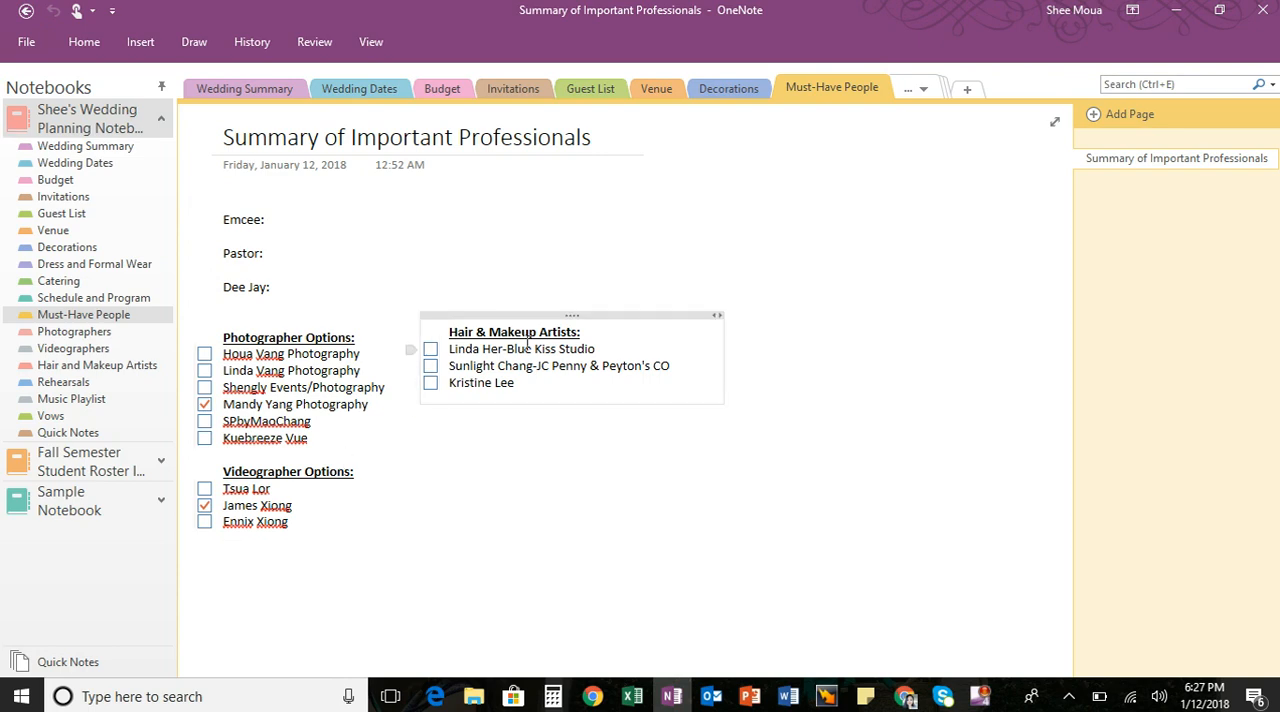
click(103, 336)
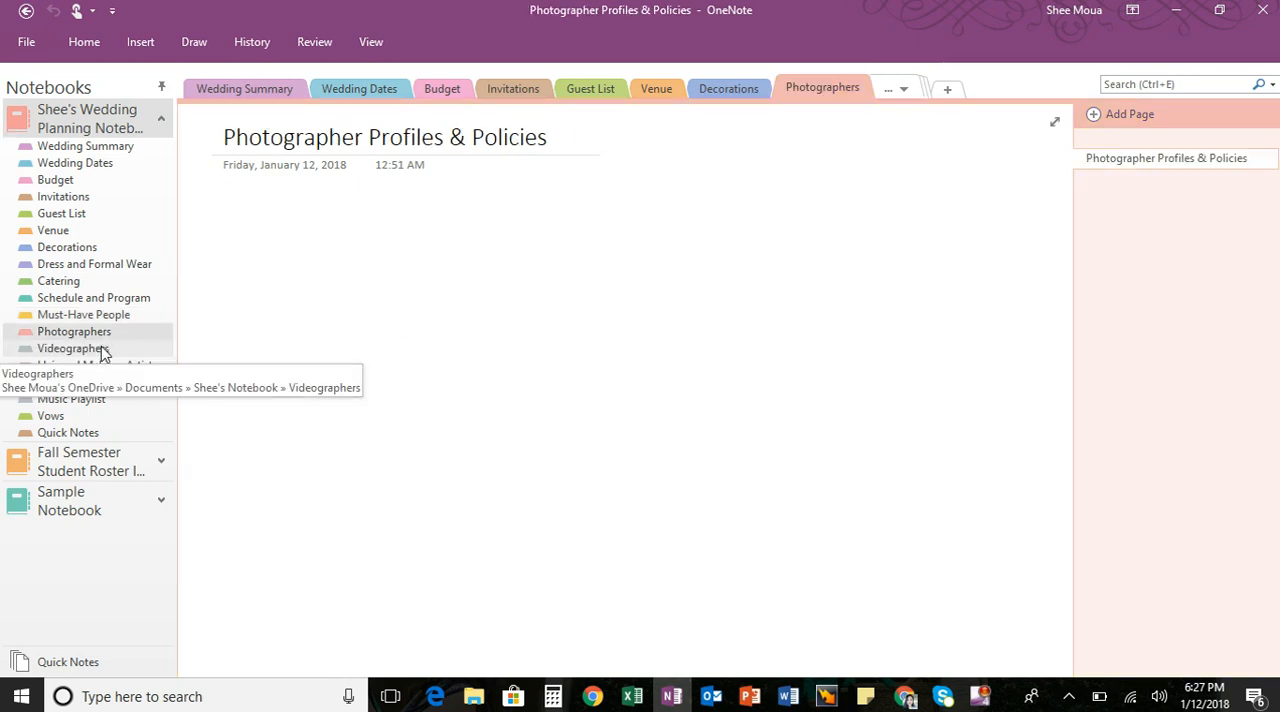
click(104, 351)
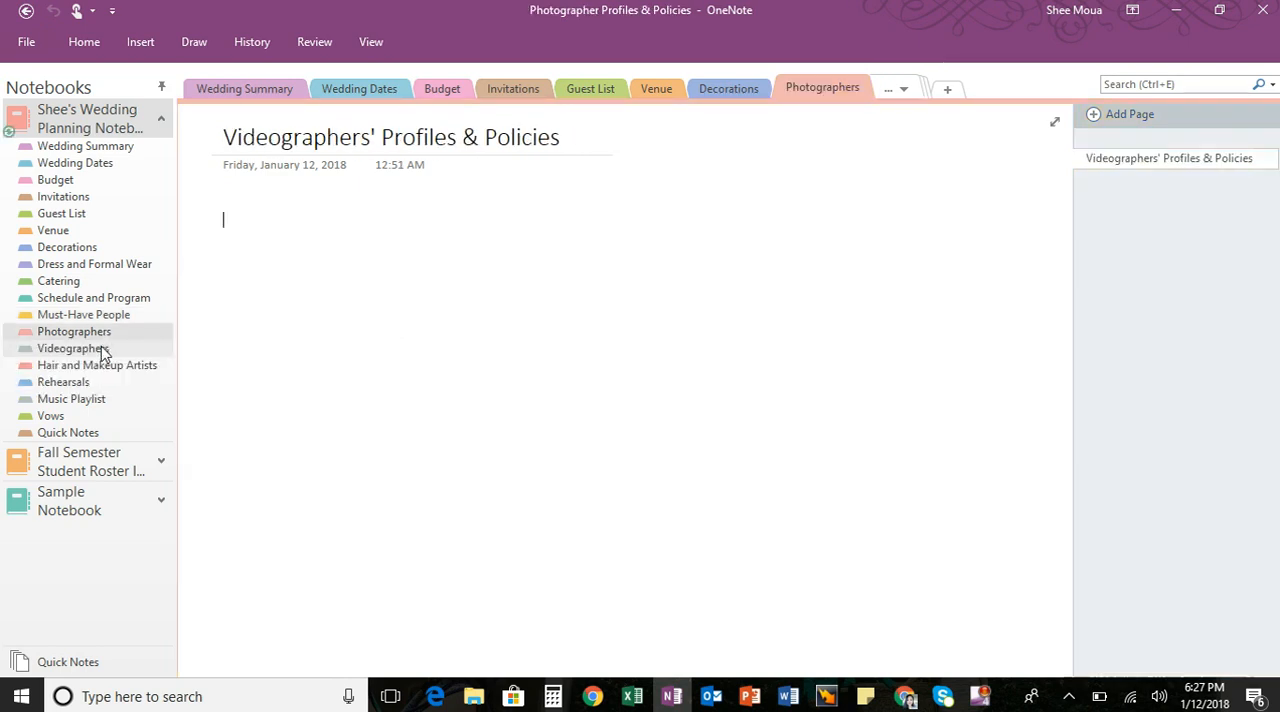
click(109, 372)
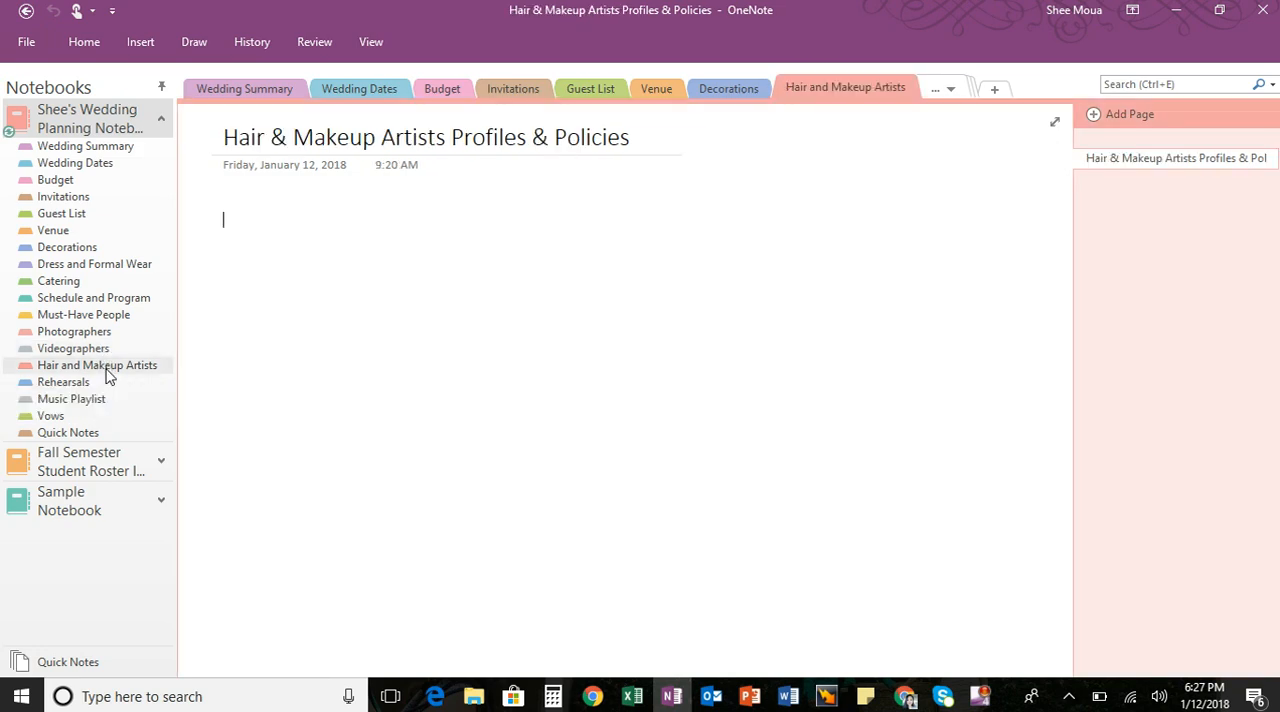
click(90, 386)
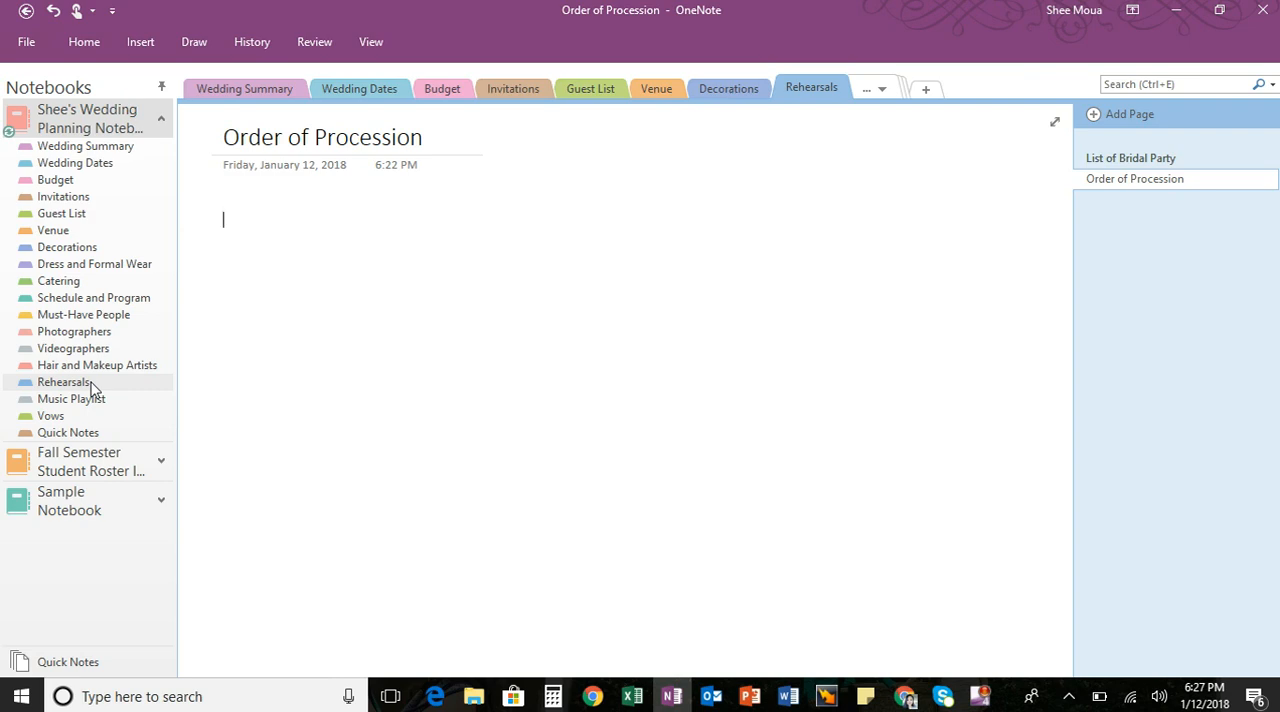
click(85, 401)
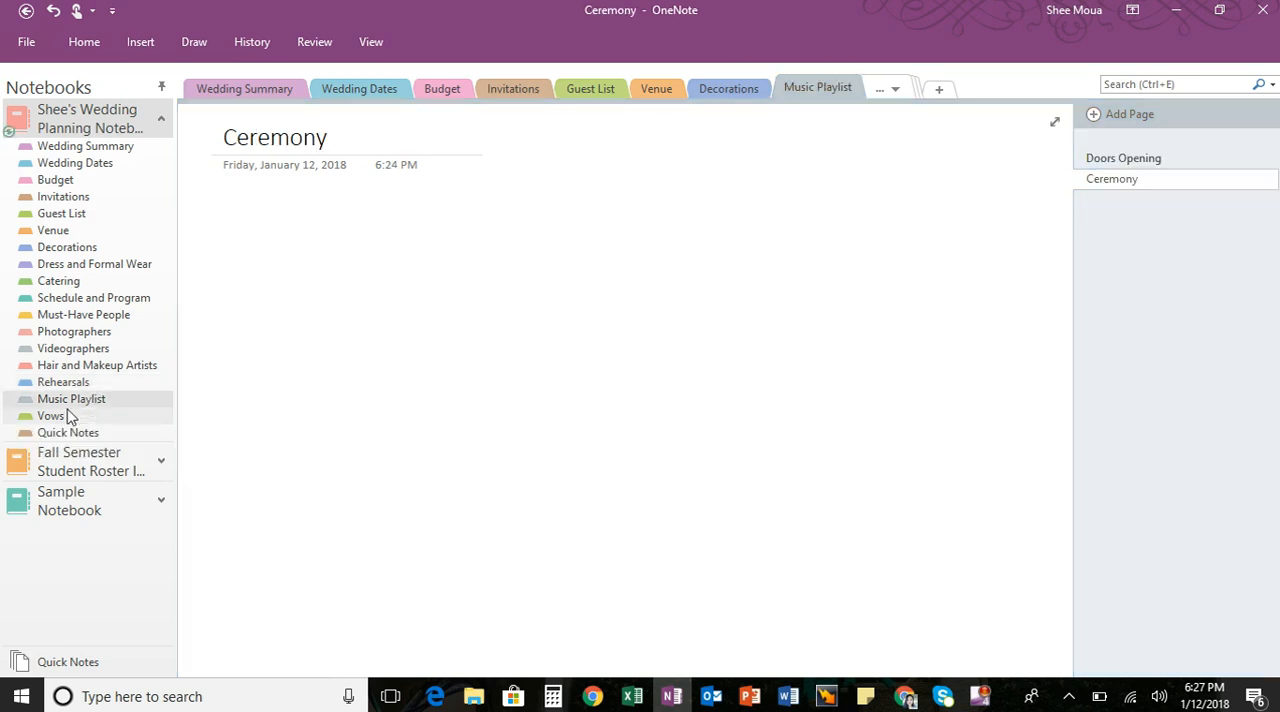
- Add a page titled "Final Vows" to the Vows section and place the cursor in its body
click(69, 416)
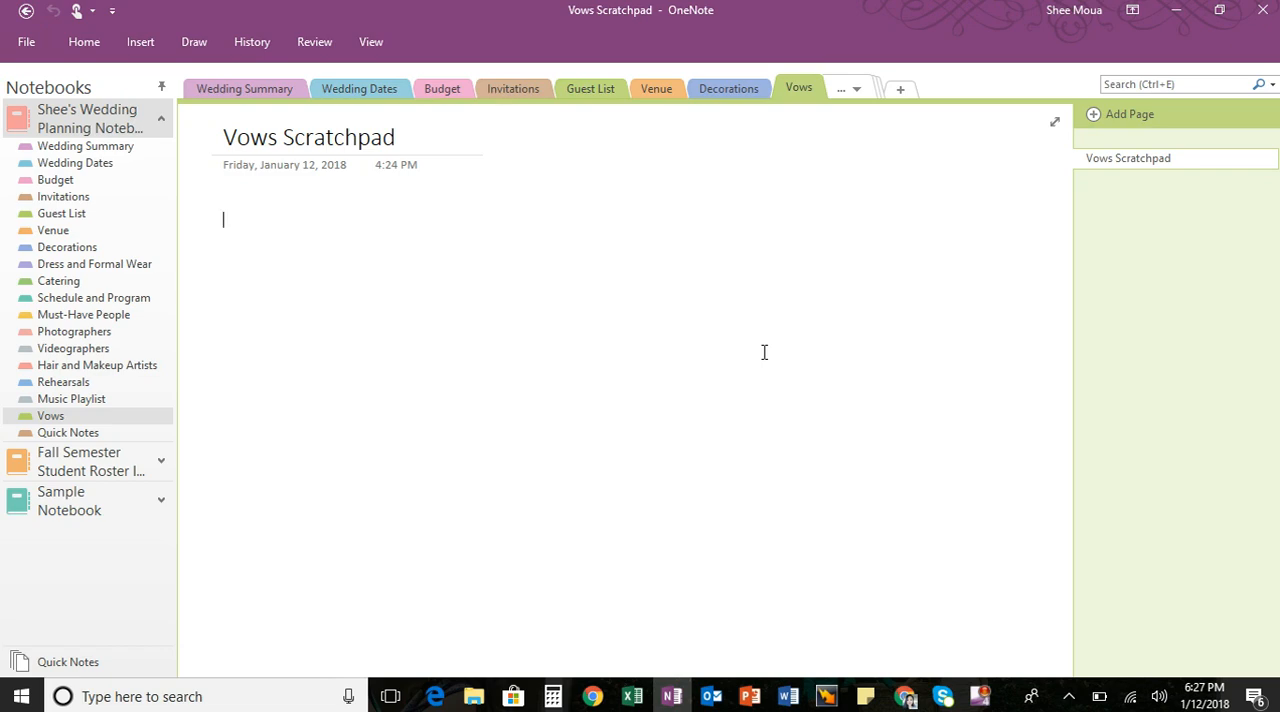
click(1097, 116)
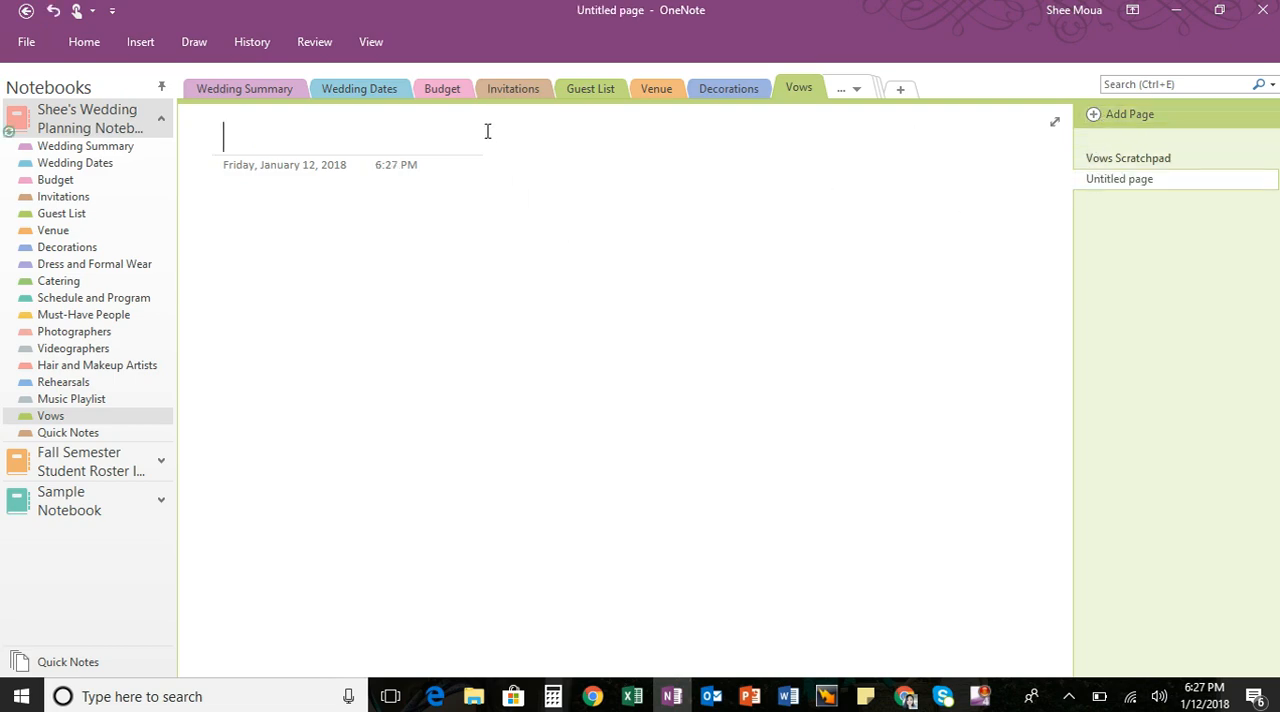
text(Final)
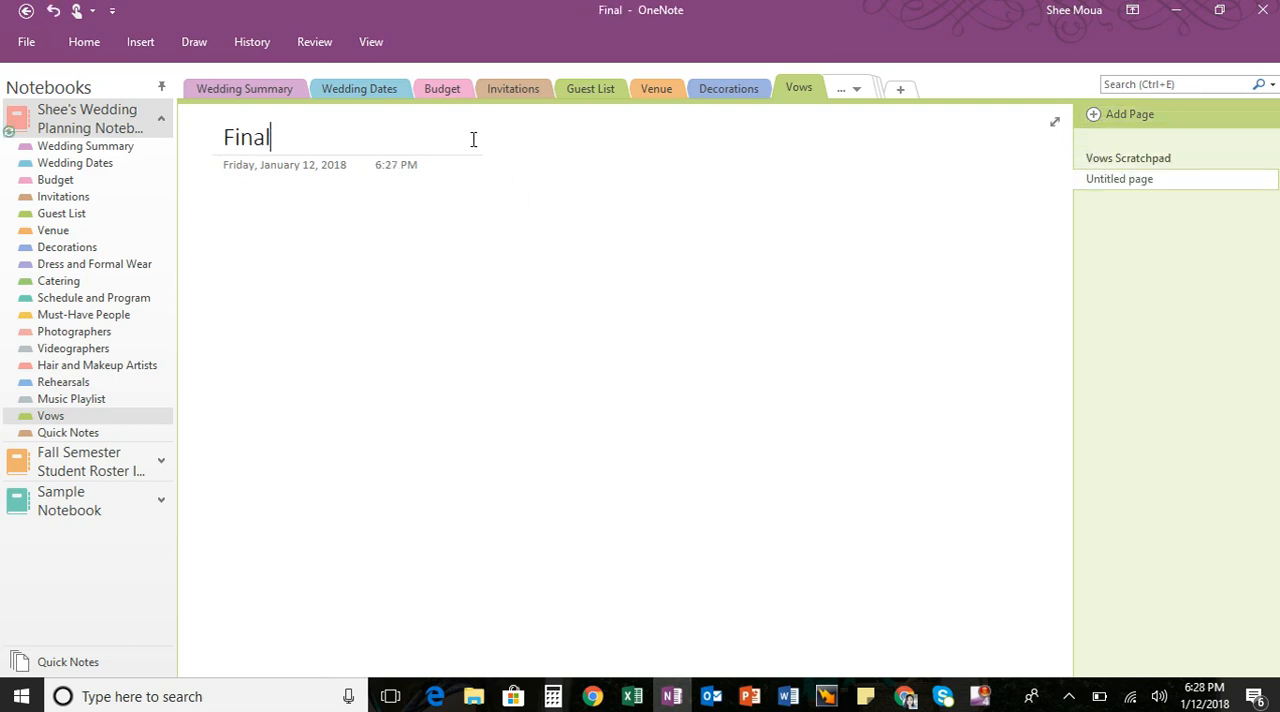
text( Vows)
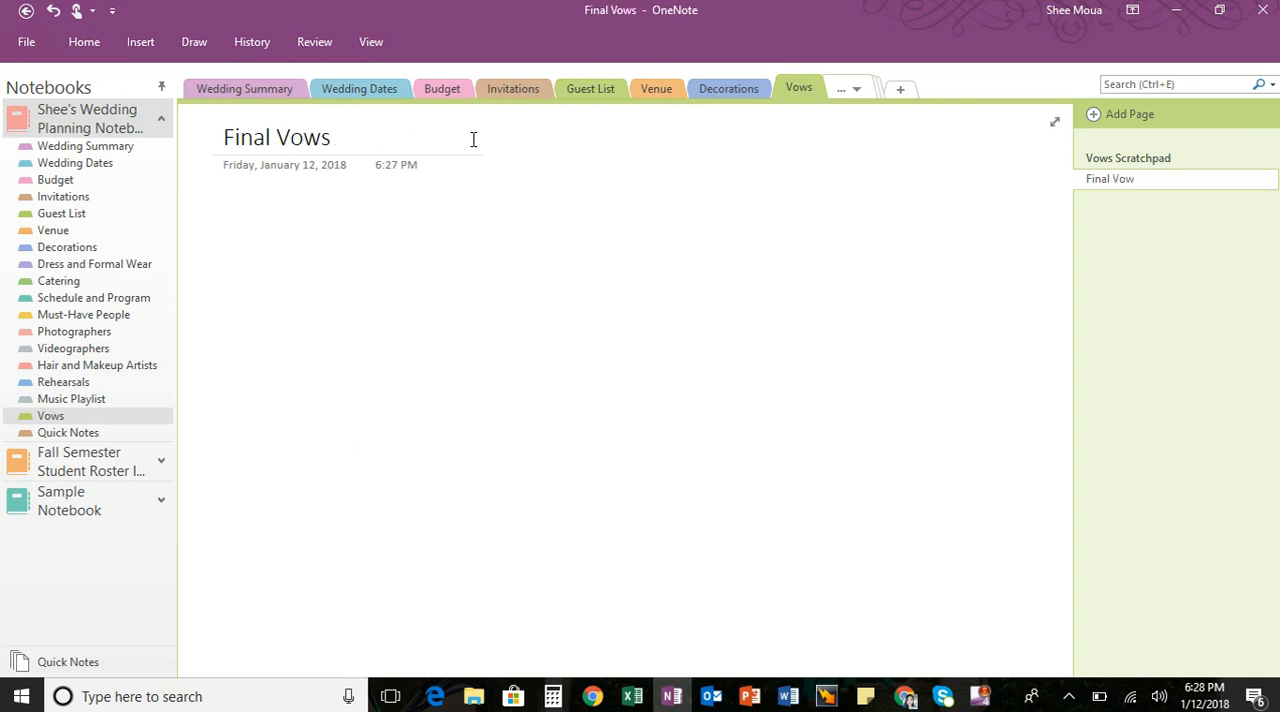
key(Return)
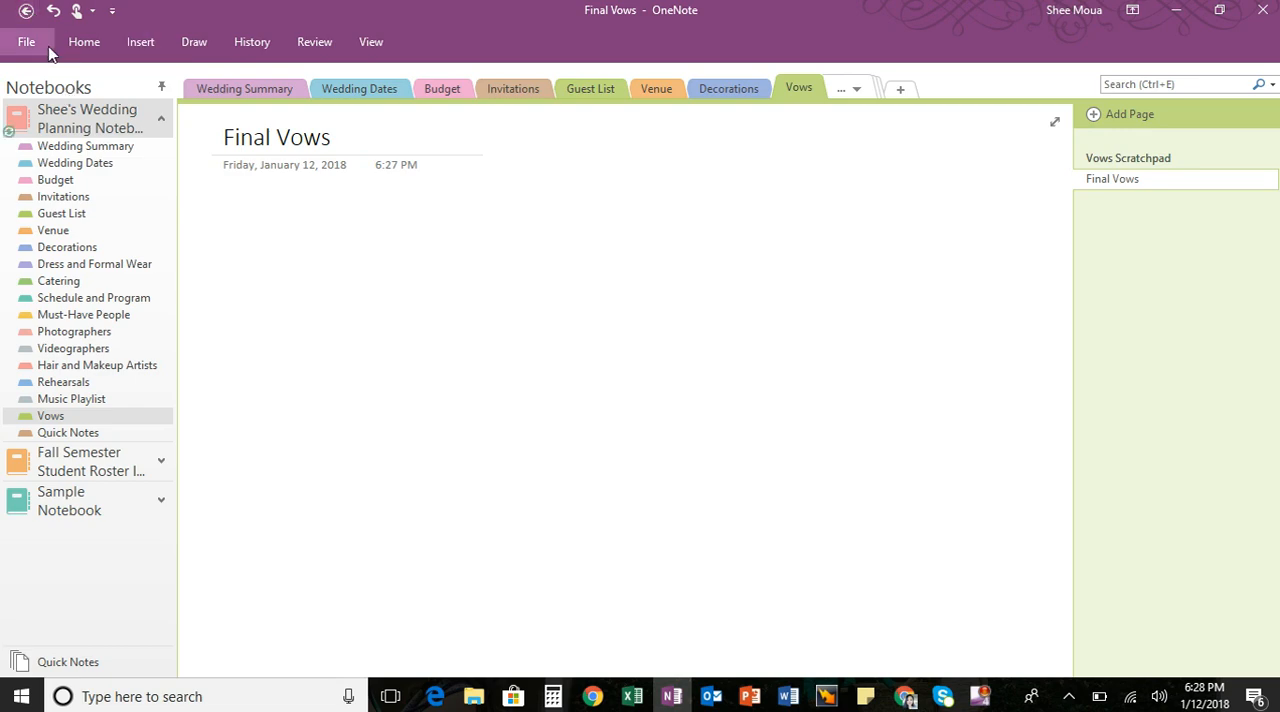
- Return to the Wedding Summary section to view its overview page
click(231, 90)
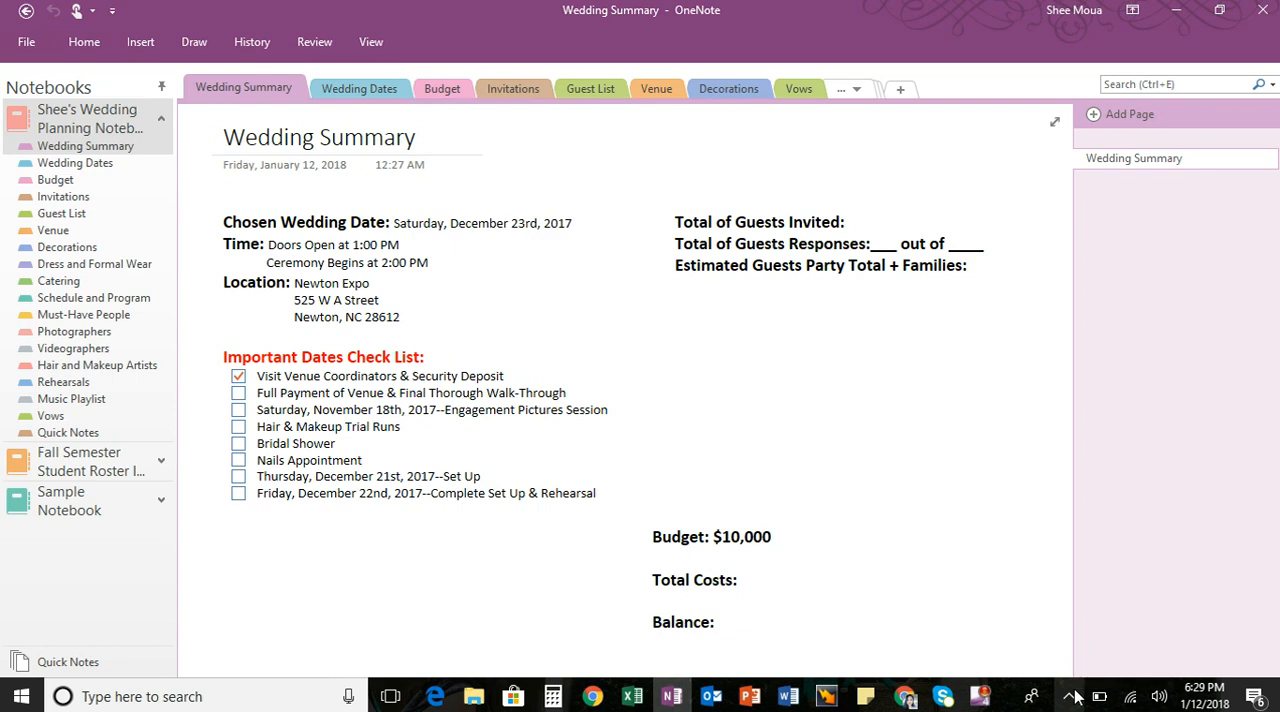
click(1071, 696)
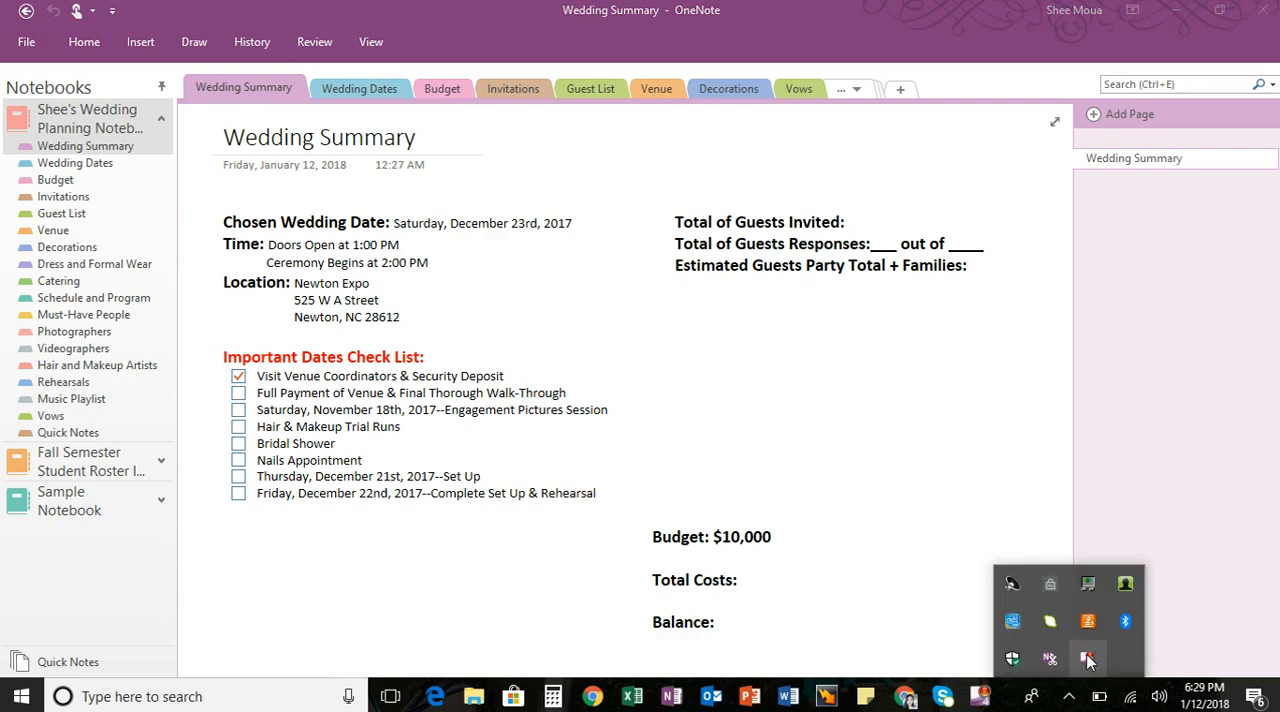